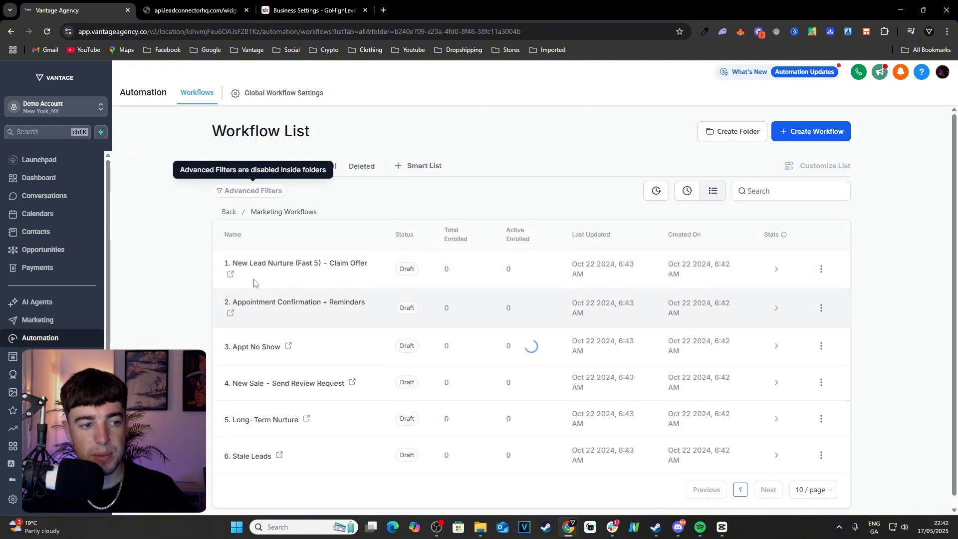
Step: Open the "1. New Lead Nurture (Fast 5) - Claim Offer" workflow and inspect its Facebook lead form and claim offer form triggers
scroll(287, 309, down, 1)
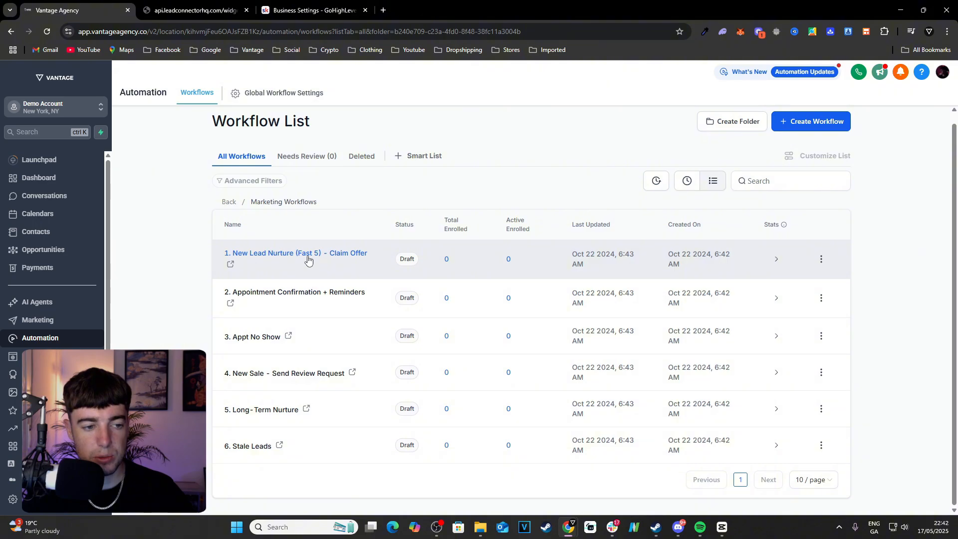
click(308, 259)
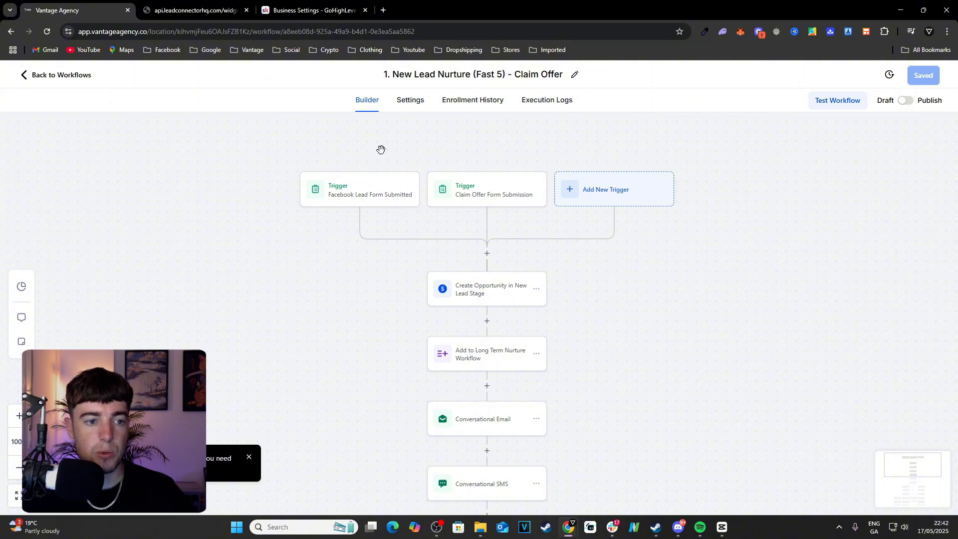
drag(380, 147, 356, 161)
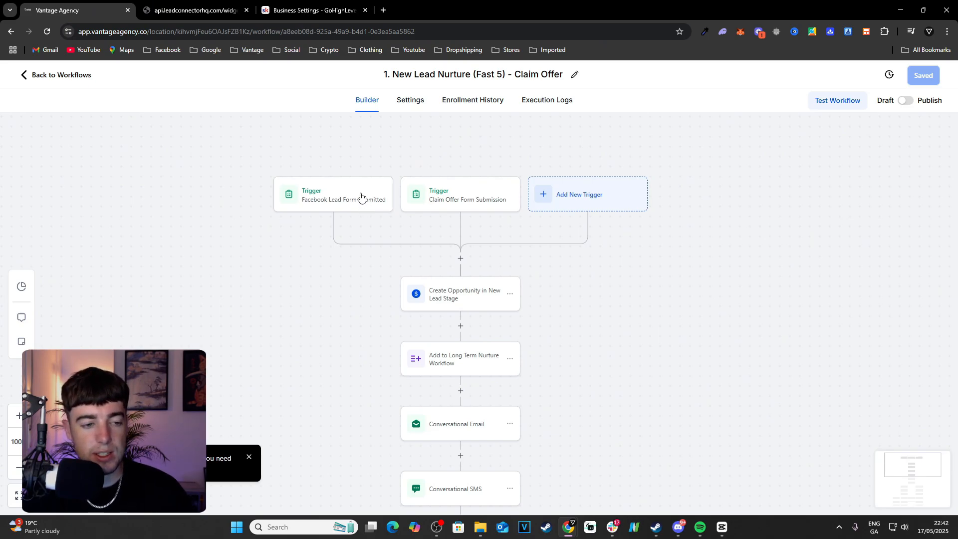
click(358, 209)
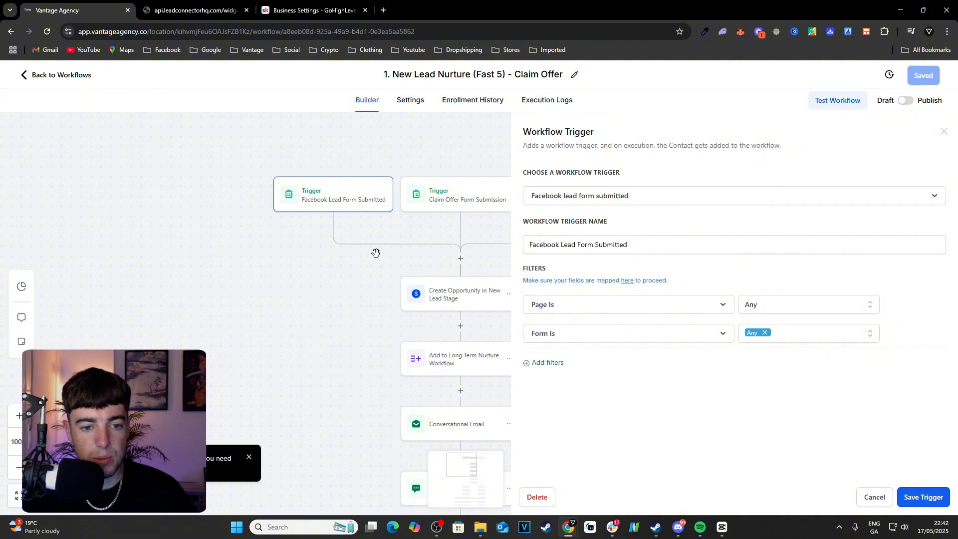
click(941, 134)
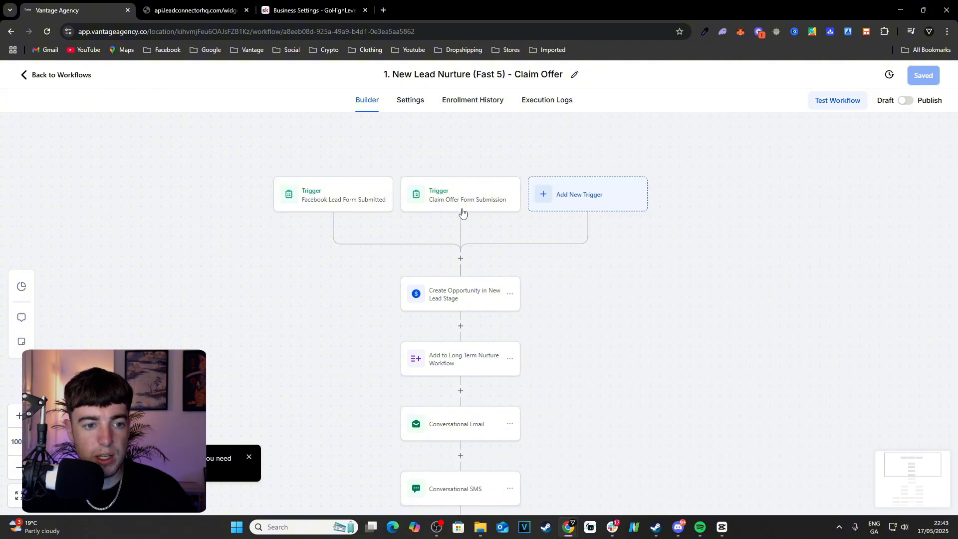
click(441, 207)
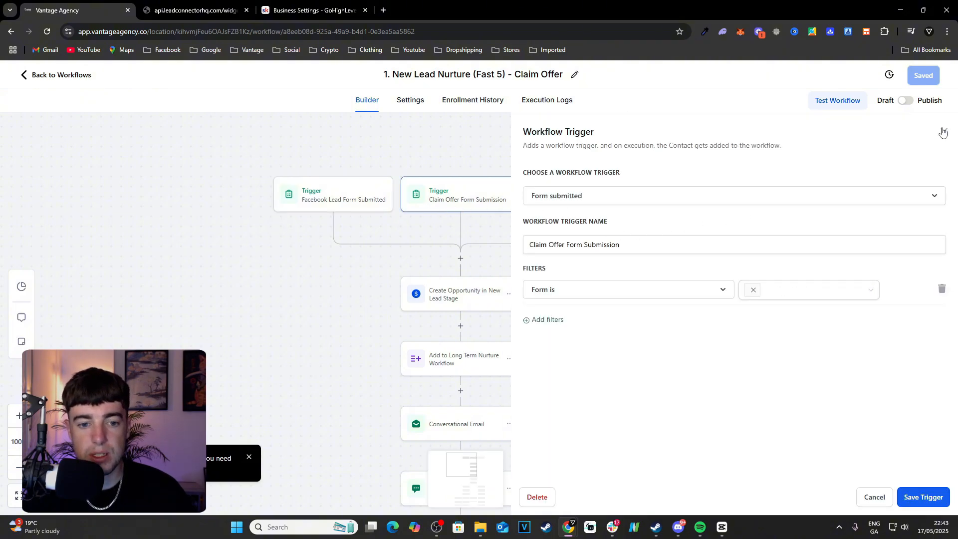
click(944, 133)
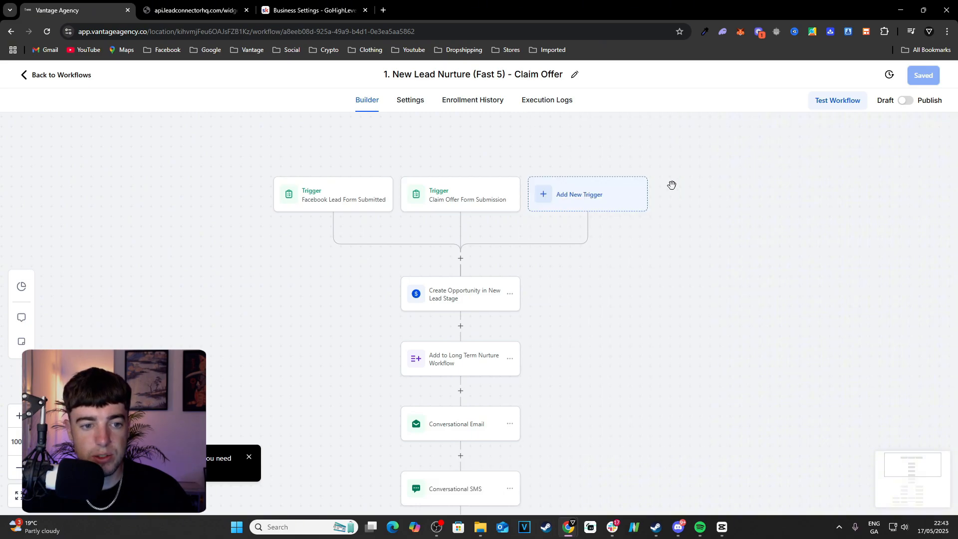
click(367, 195)
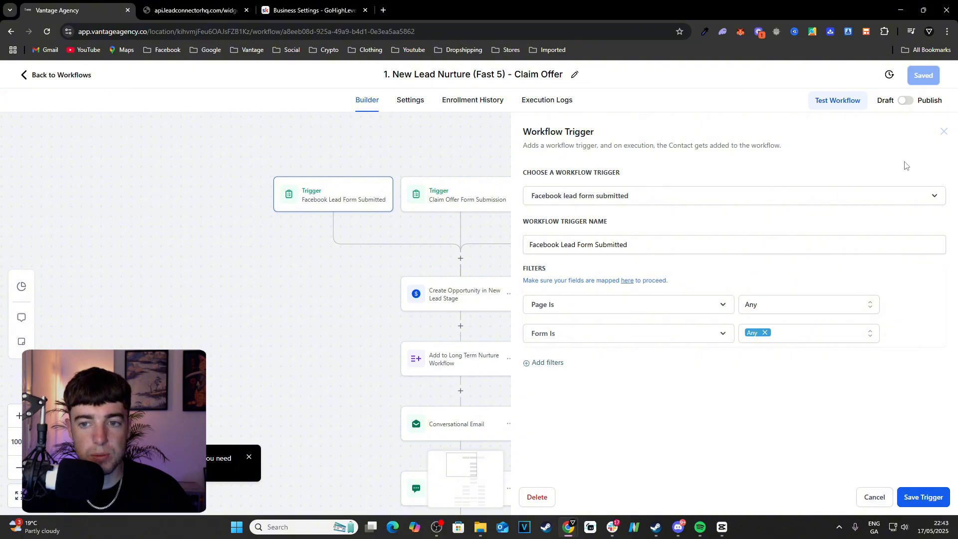
click(944, 131)
Step: Examine the workflow's actions from opportunity creation through the contact reply check to the positive and negative reply branches
drag(589, 259, 607, 185)
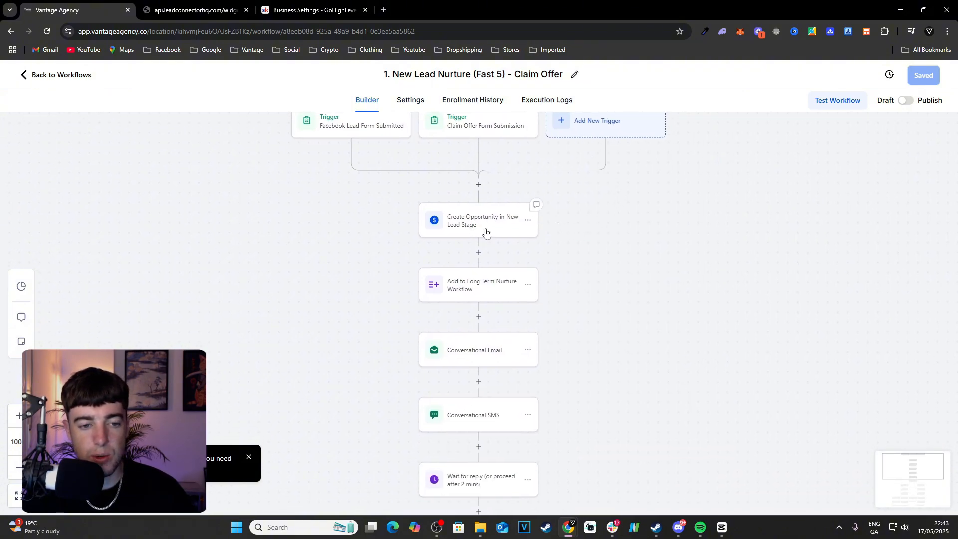
drag(571, 231, 566, 192)
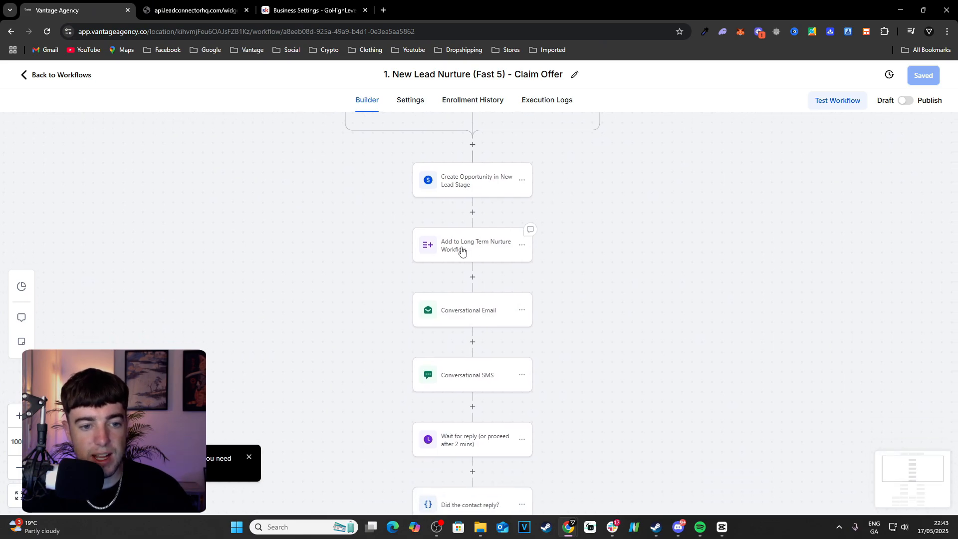
drag(566, 259, 566, 180)
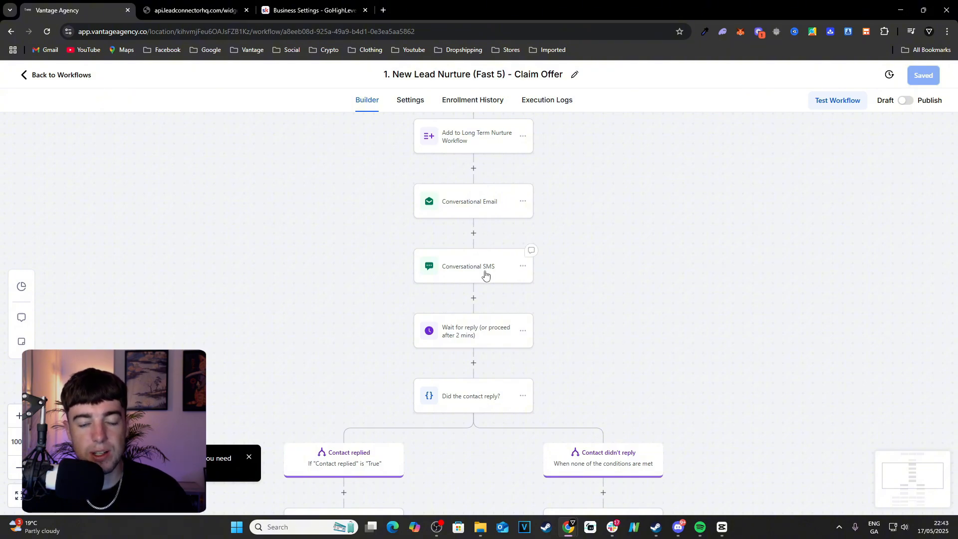
drag(549, 346, 573, 280)
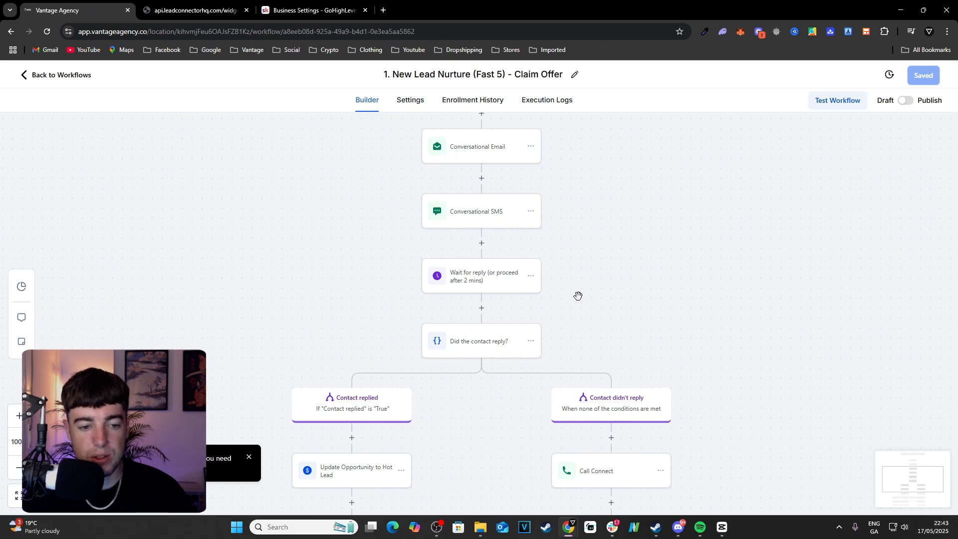
drag(514, 358, 588, 174)
drag(496, 252, 515, 189)
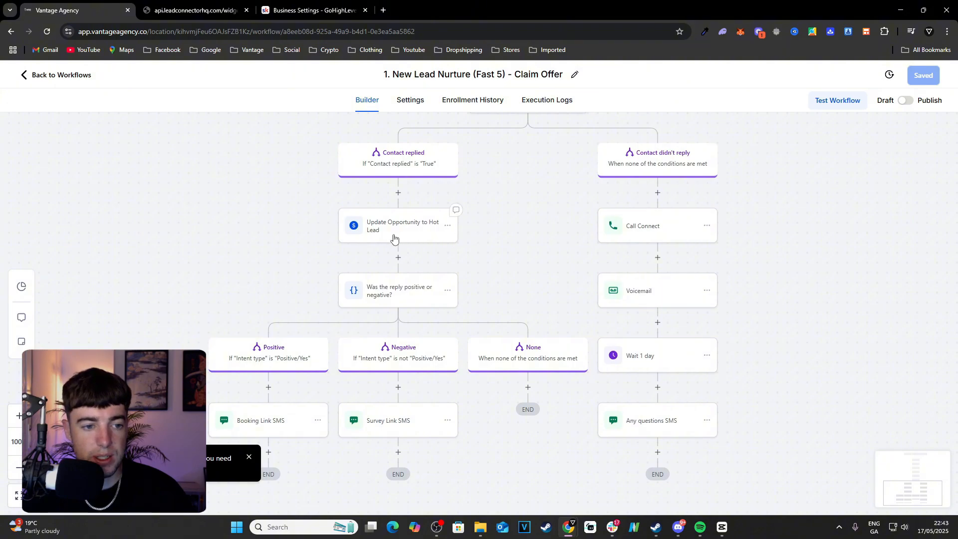
drag(500, 261, 512, 189)
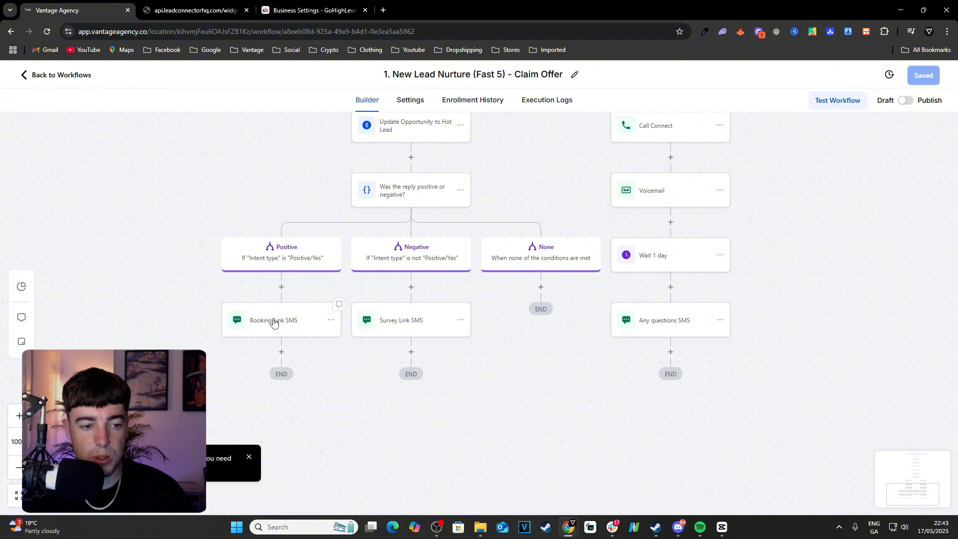
drag(311, 391, 389, 312)
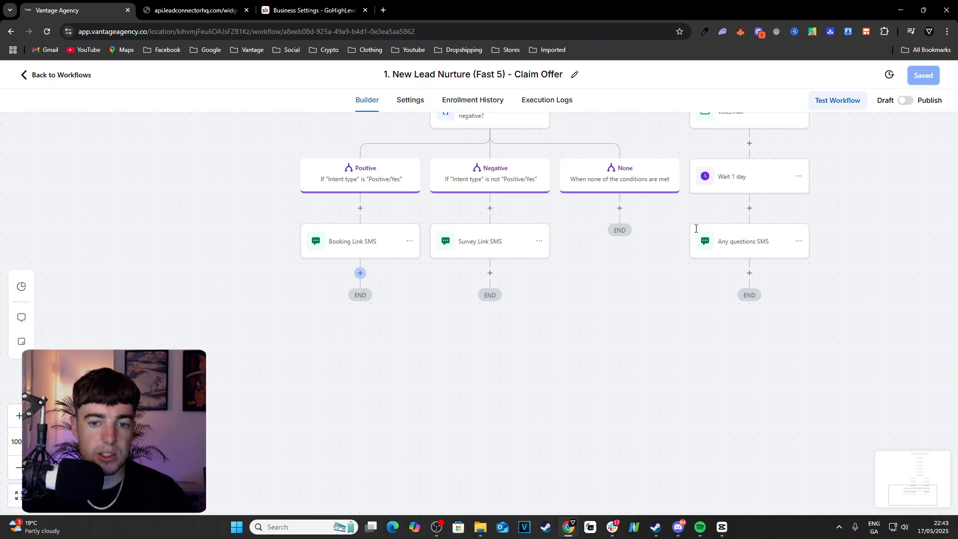
click(359, 273)
text(intern)
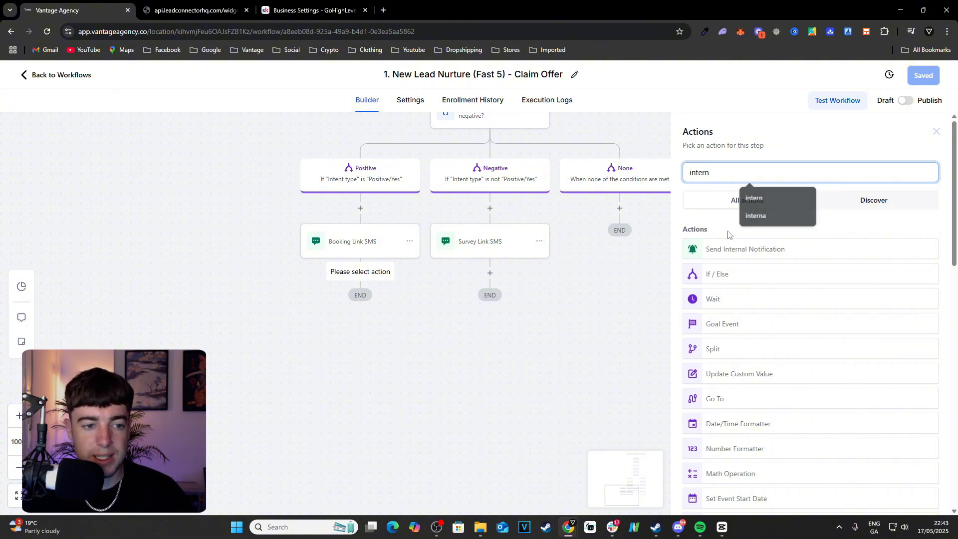
click(731, 243)
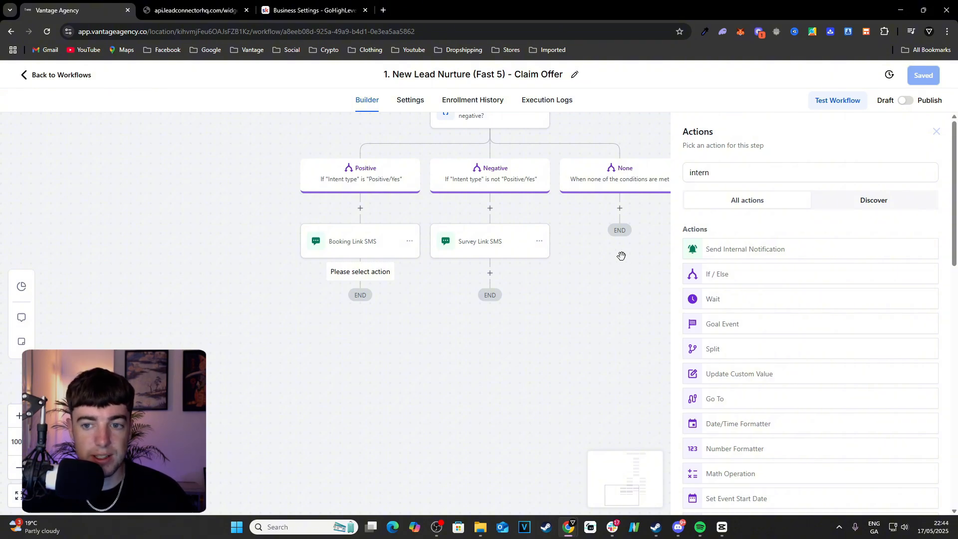
click(936, 132)
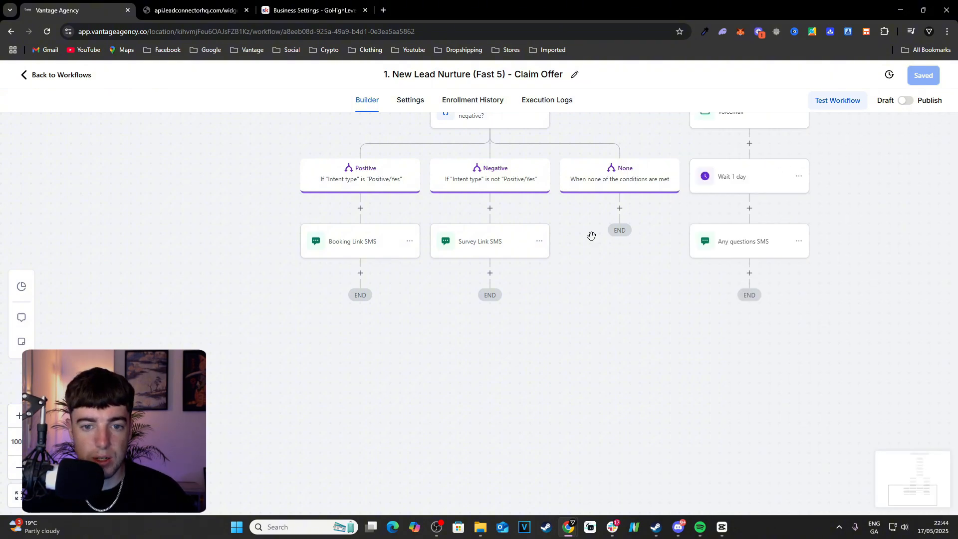
Step: Examine the "Contact didn't reply" branch, then review the whole workflow between its triggers and its branch ends
scroll(621, 258, up, 3)
scroll(666, 154, up, 5)
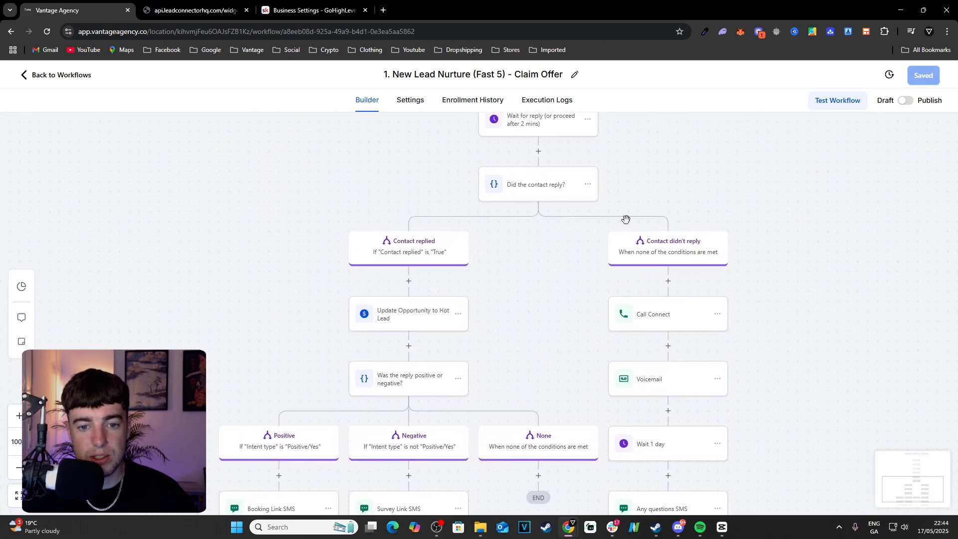
scroll(549, 170, down, 1)
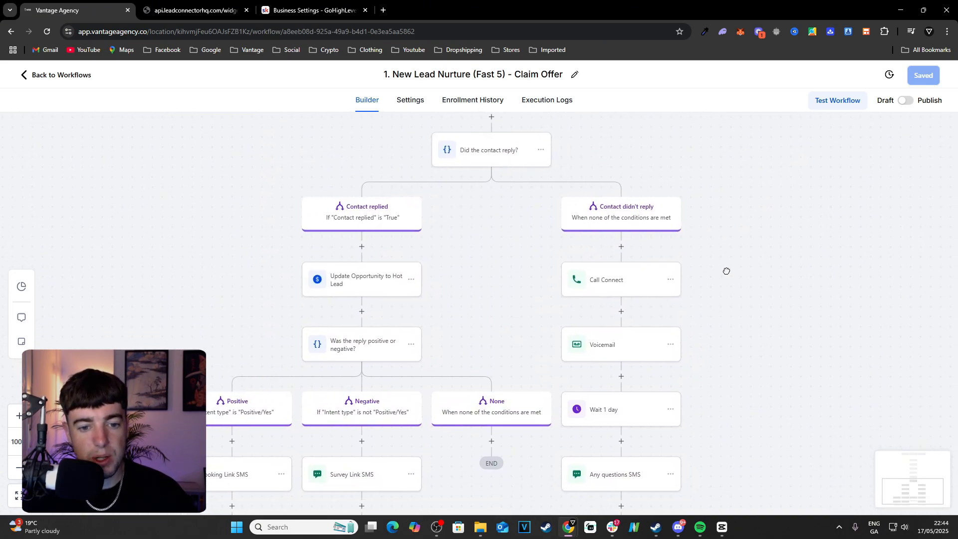
scroll(699, 249, down, 3)
scroll(664, 199, down, 2)
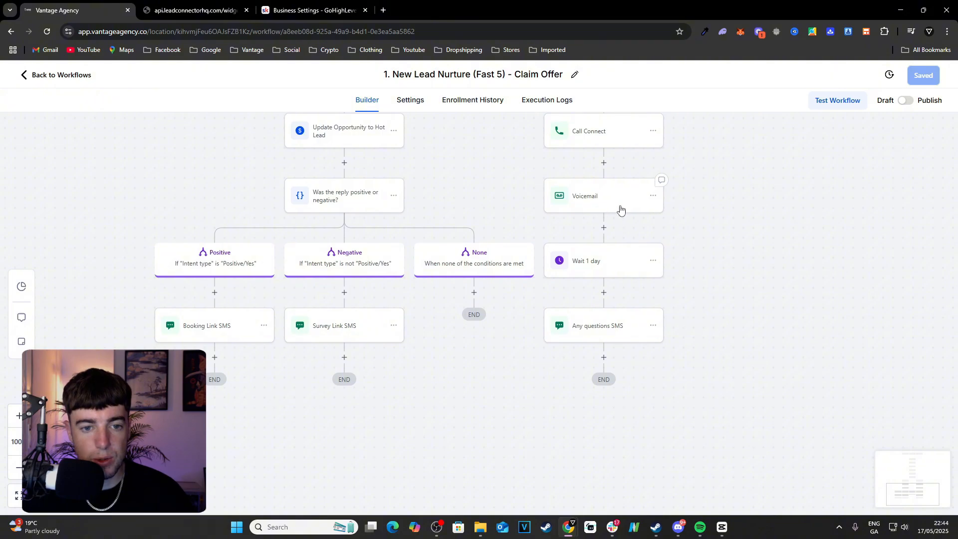
scroll(734, 208, down, 1)
scroll(699, 280, down, 1)
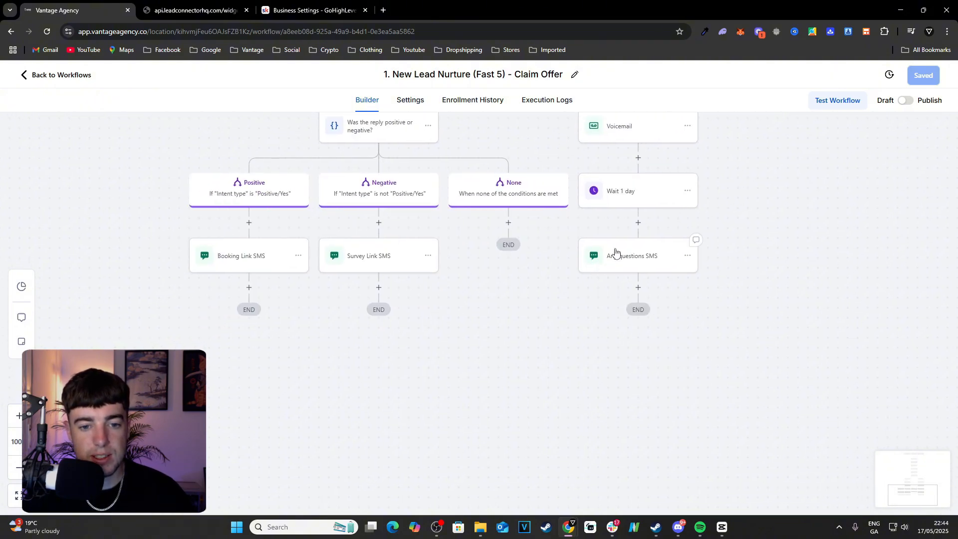
scroll(664, 324, up, 2)
scroll(554, 300, down, 8)
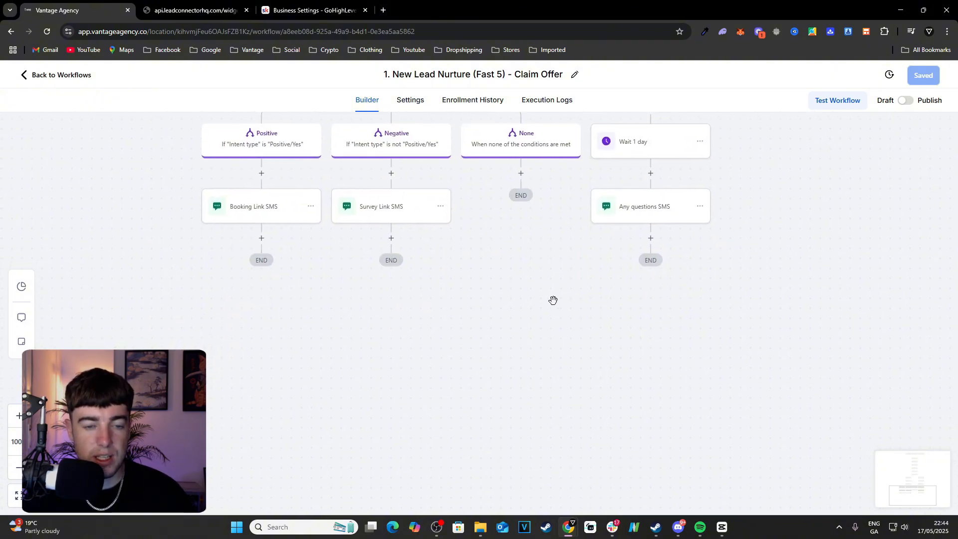
scroll(556, 297, up, 7)
scroll(558, 287, up, 9)
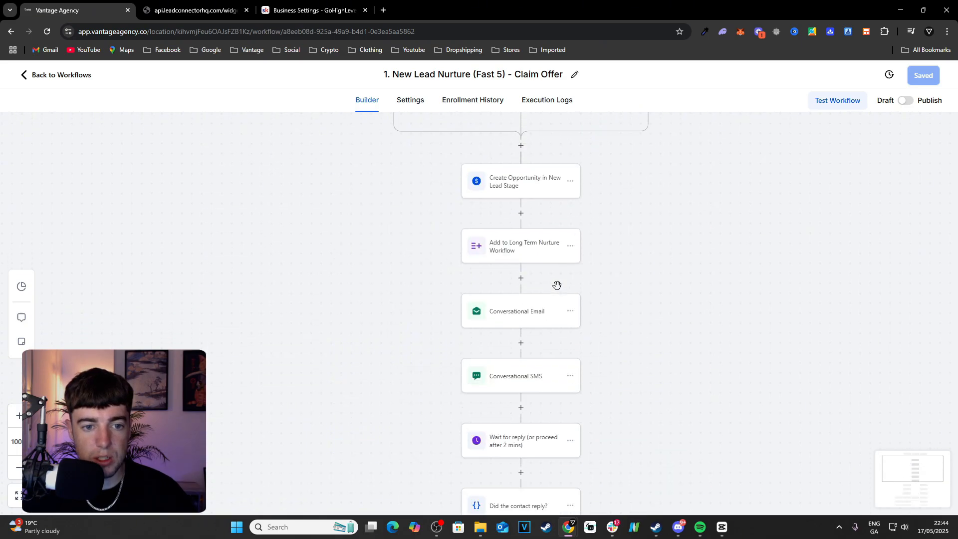
scroll(556, 282, down, 8)
scroll(562, 283, down, 8)
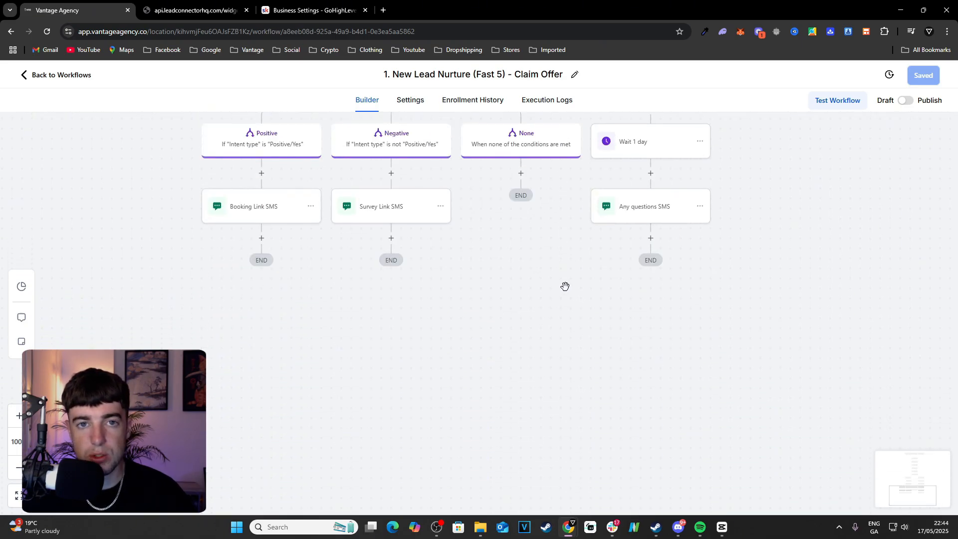
scroll(559, 294, up, 2)
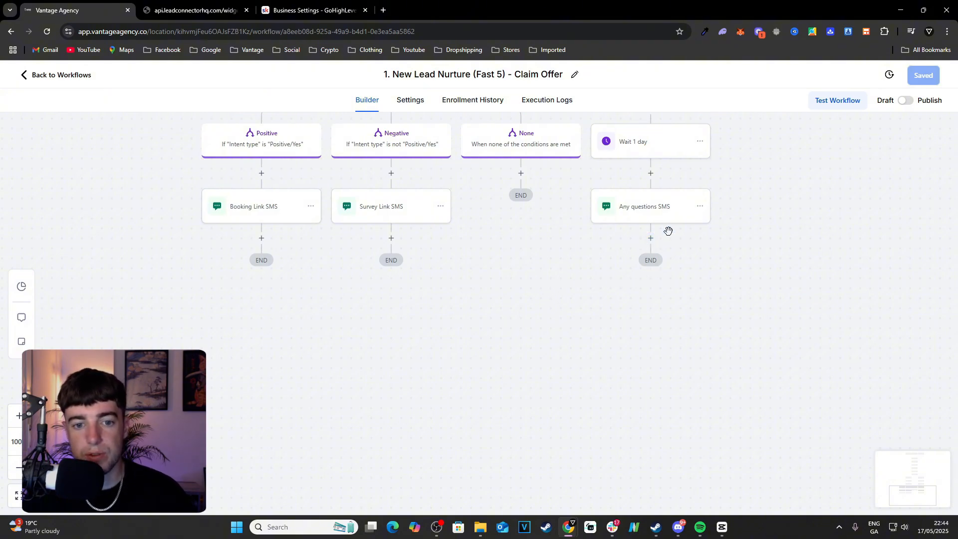
scroll(714, 272, down, 1)
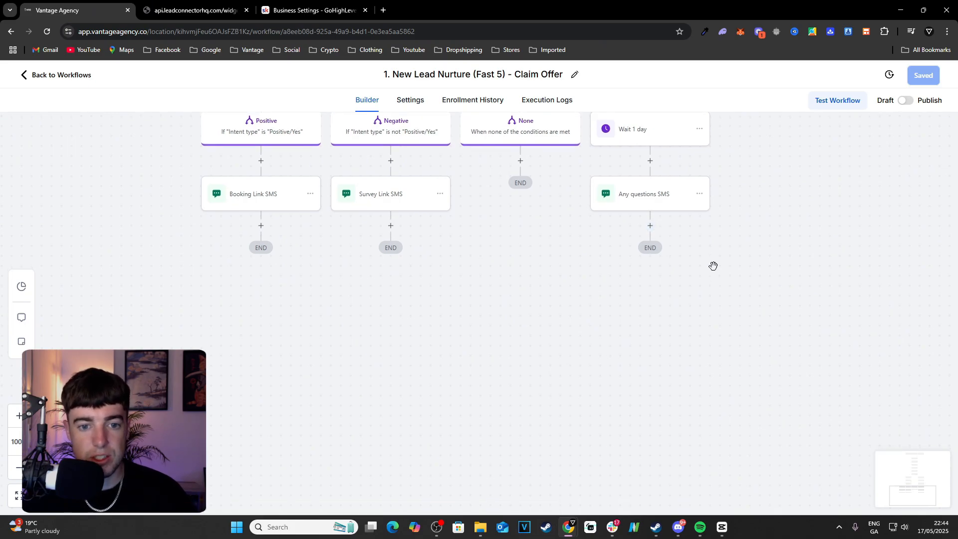
scroll(714, 300, up, 10)
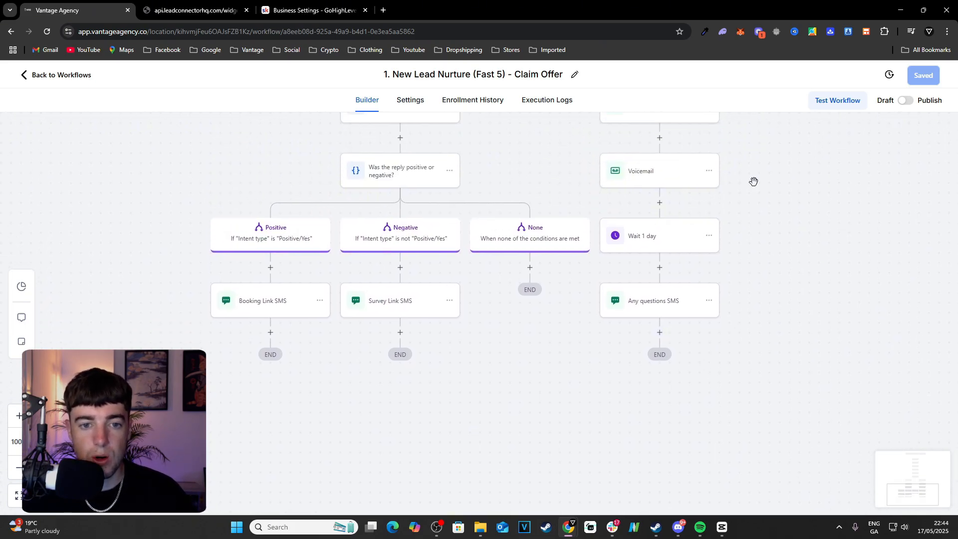
scroll(755, 212, up, 8)
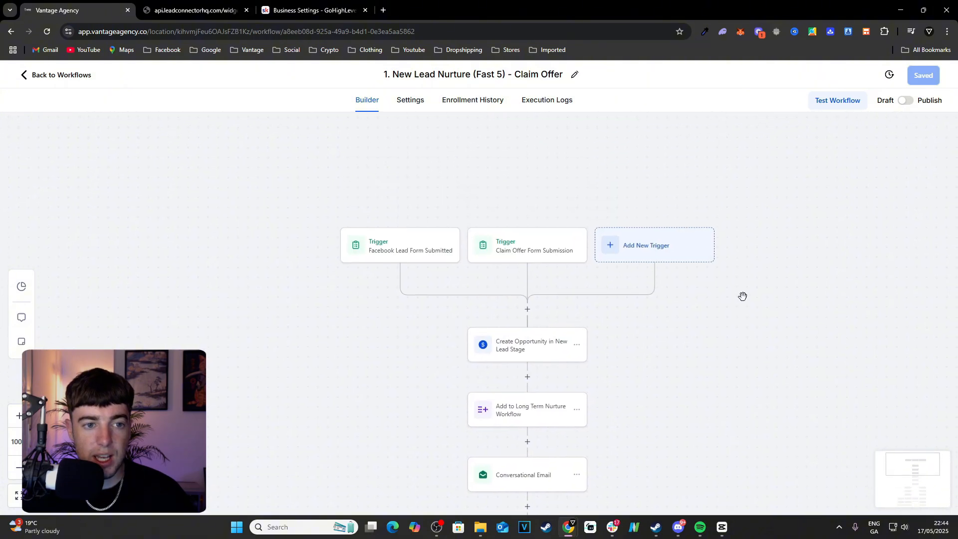
Step: Return to the workflow list and browse the recipes offered for a new workflow
click(64, 78)
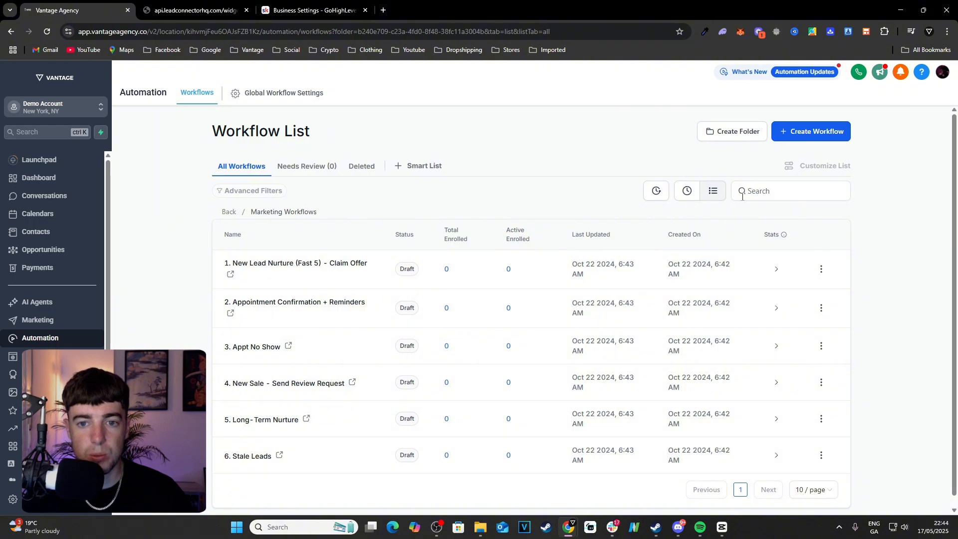
click(791, 131)
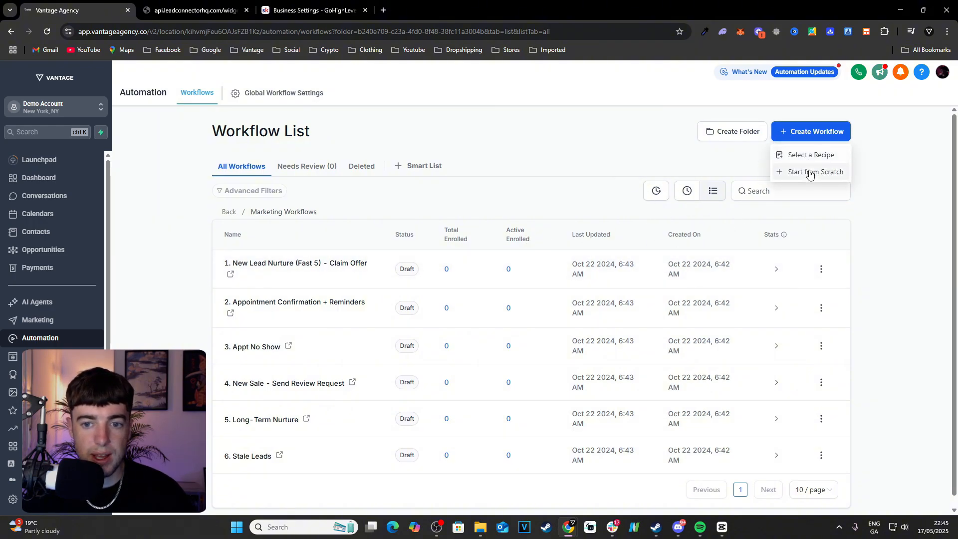
click(807, 158)
scroll(632, 269, down, 18)
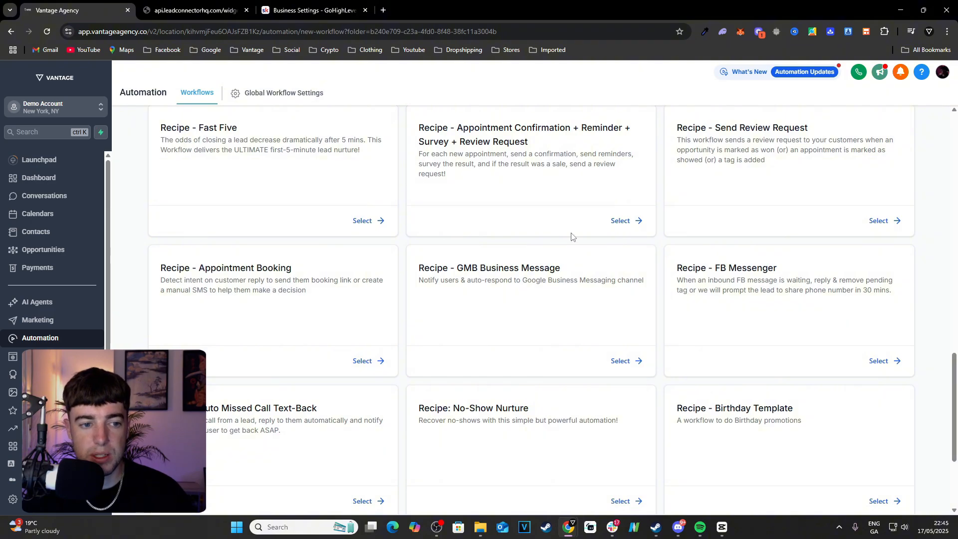
scroll(572, 236, up, 10)
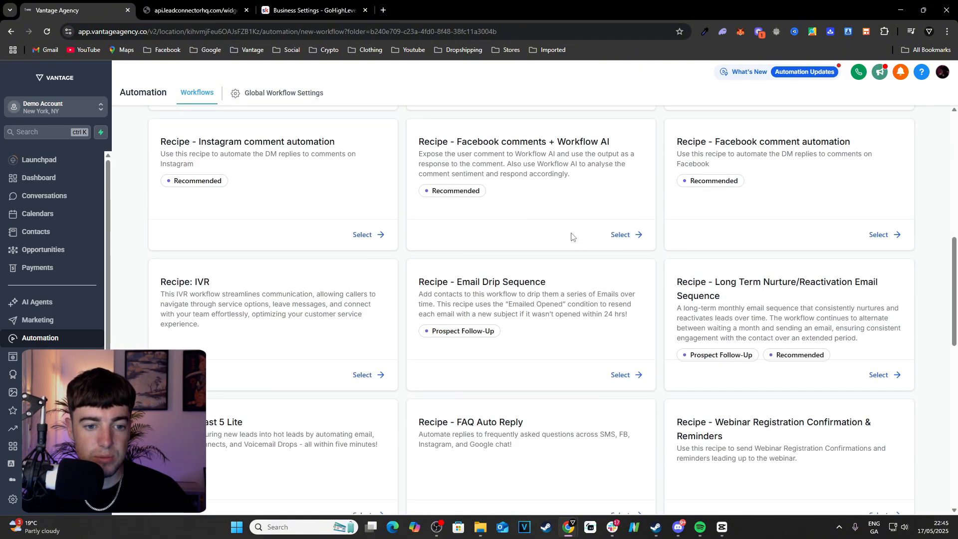
scroll(599, 239, up, 4)
Step: Go back to the workflow list and reopen the recipe selection for a new workflow
click(880, 132)
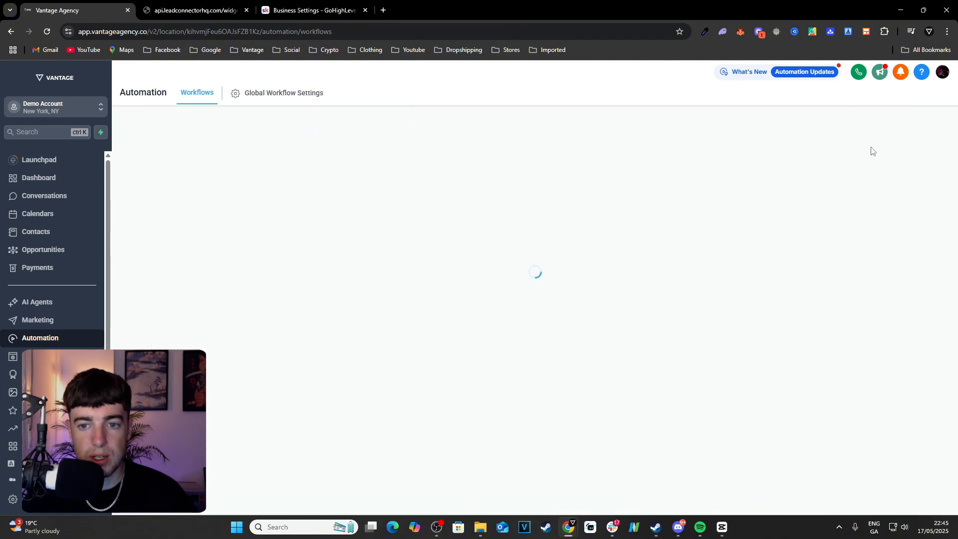
click(806, 143)
click(814, 152)
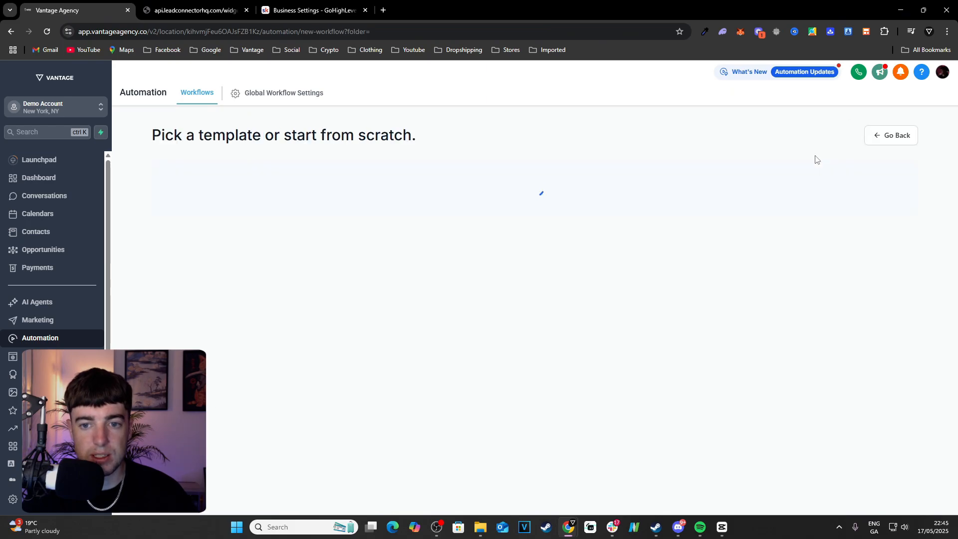
Step: Leave the template selection and start a new workflow from scratch
click(882, 134)
click(813, 134)
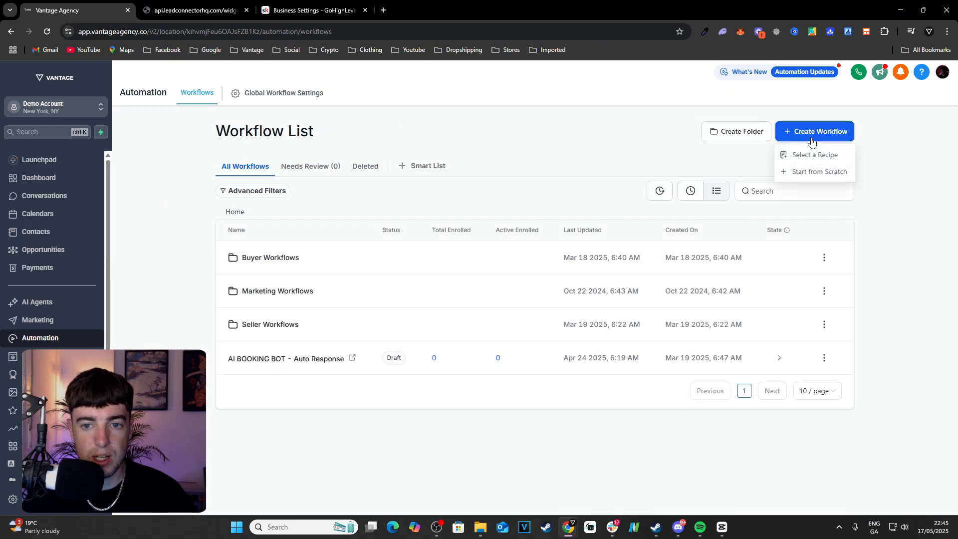
click(810, 171)
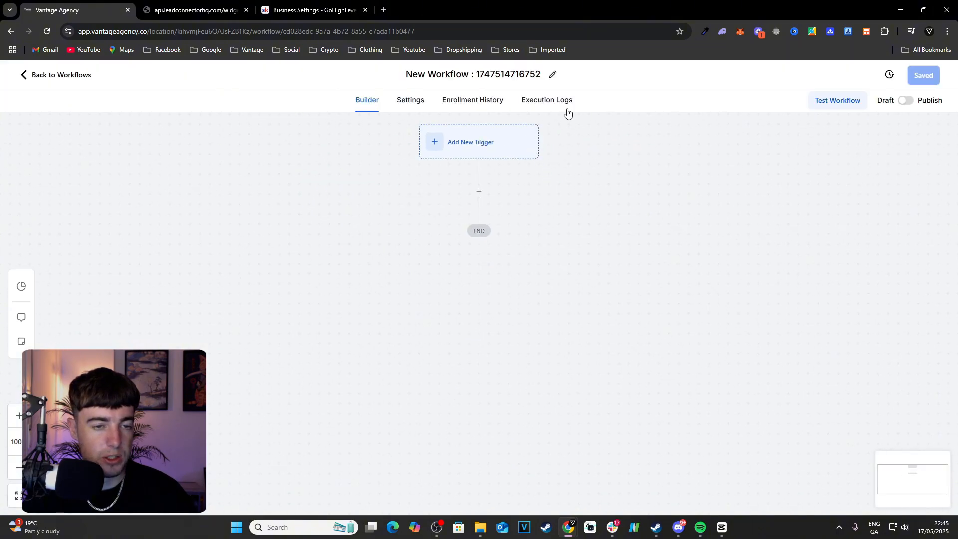
Step: Rename the new workflow as MOVE LEAD
click(538, 81)
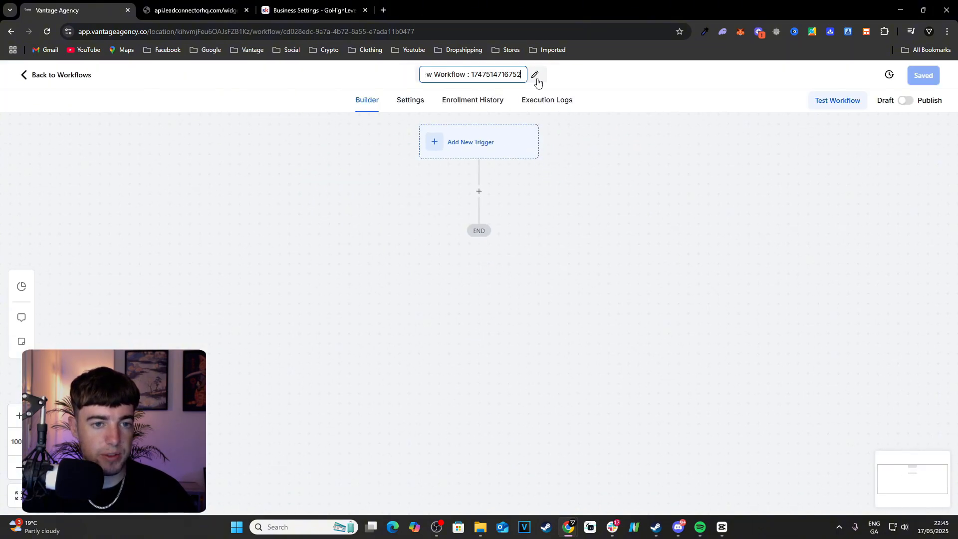
key(ctrl+a)
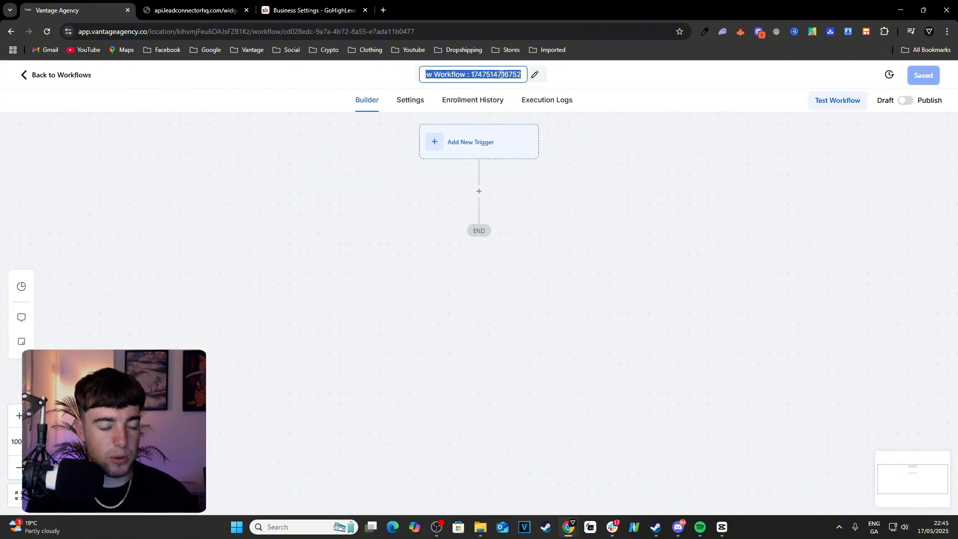
text(MOVE )
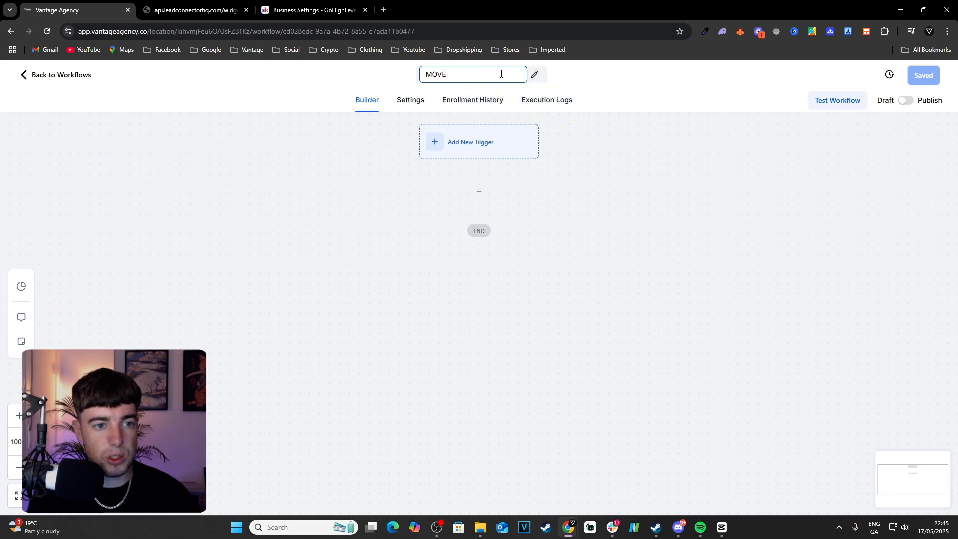
text(LEAD)
key(Return)
Step: Find the Facebook Lead Form Submitted trigger by searching for "lead", add it to the workflow and save it
click(514, 150)
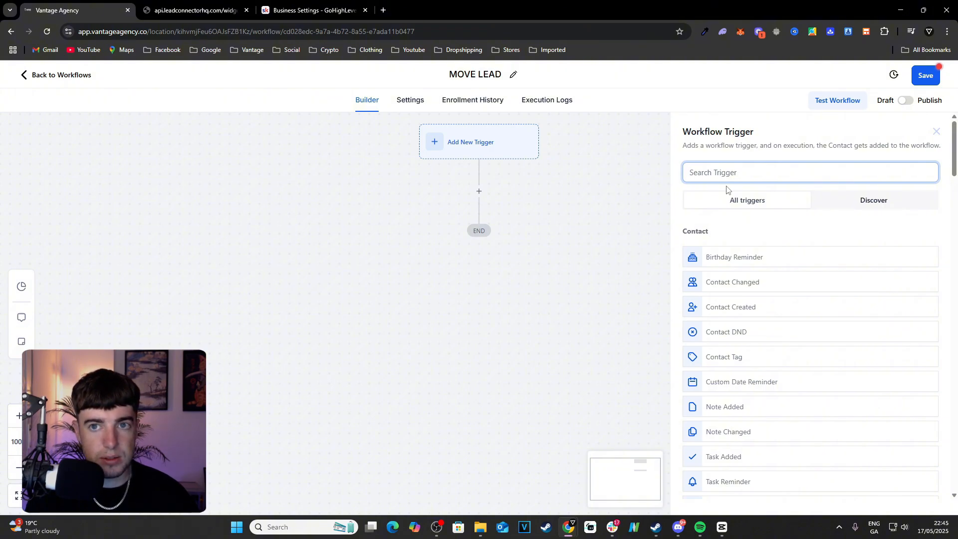
text(lead)
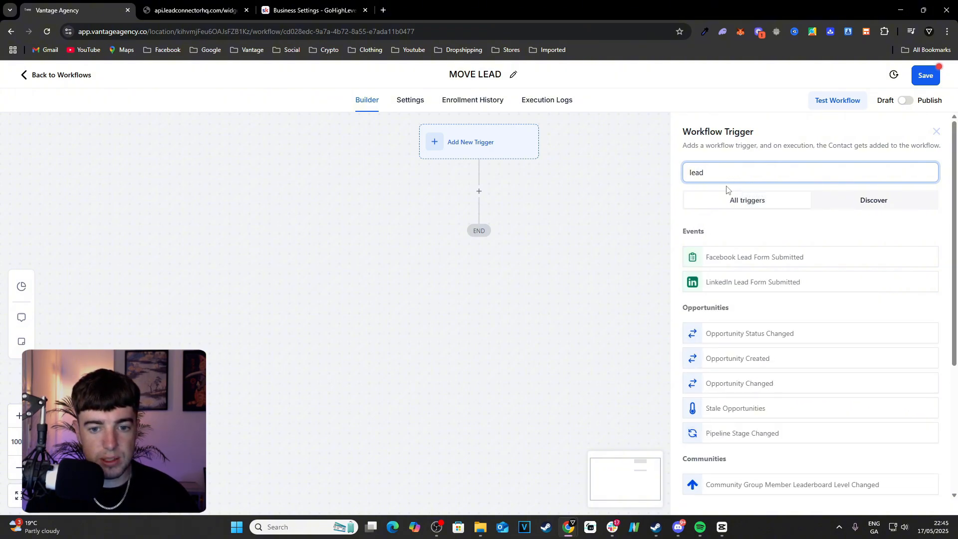
click(734, 254)
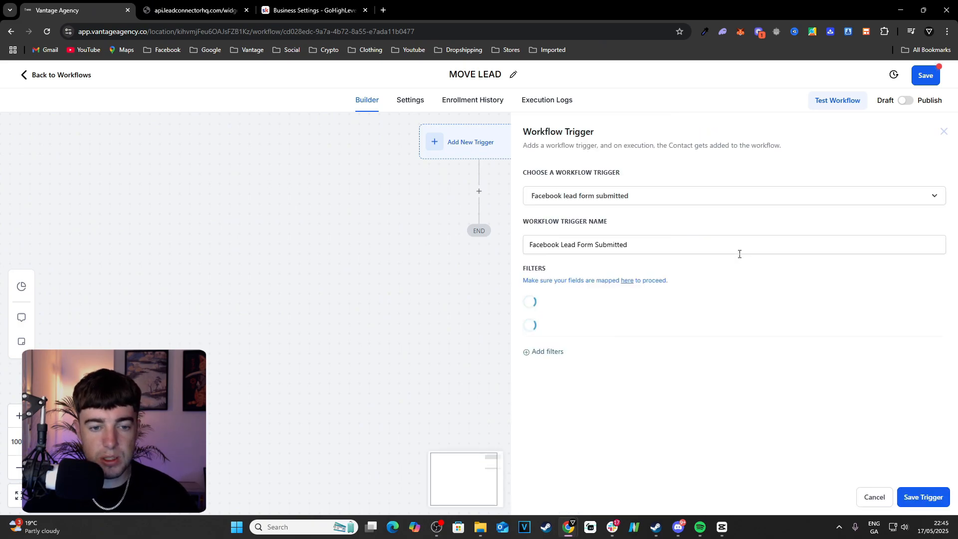
click(905, 496)
Step: Add a Send Internal Notification action after the trigger and set its notification type to Email
click(479, 216)
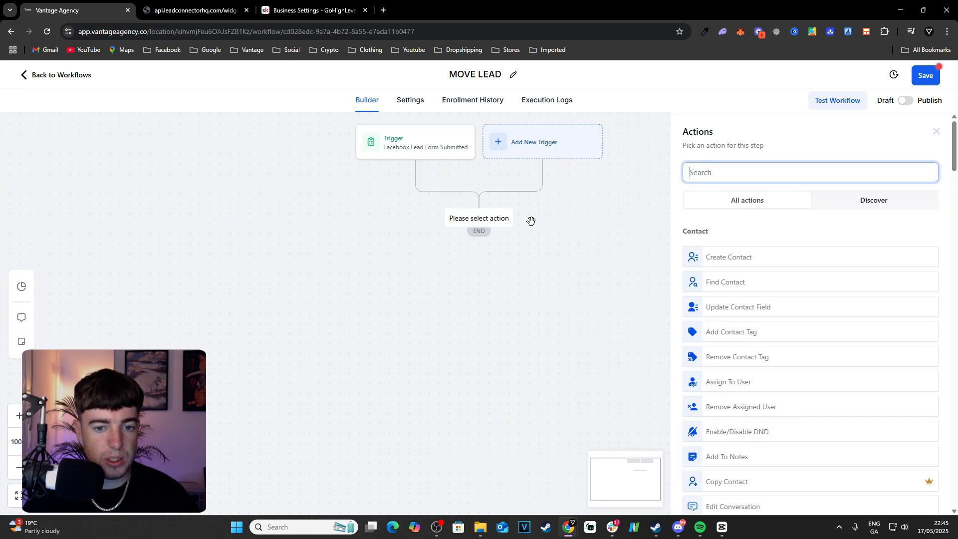
text(o)
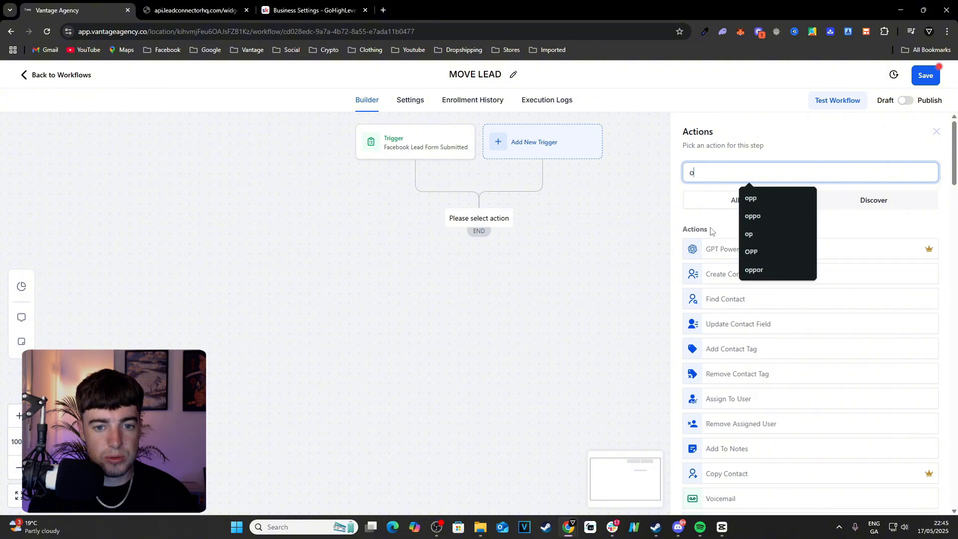
key(BackSpace)
text(intern)
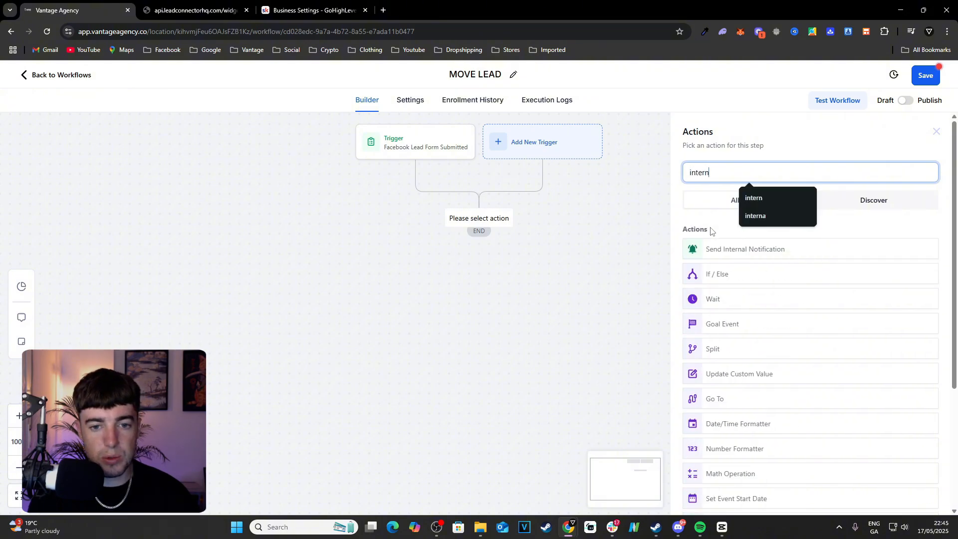
click(725, 249)
click(737, 235)
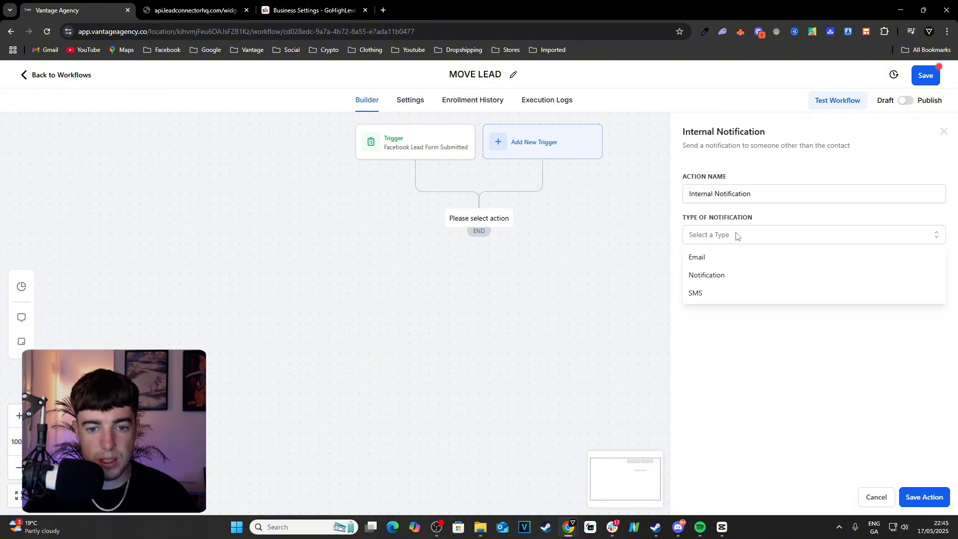
click(732, 264)
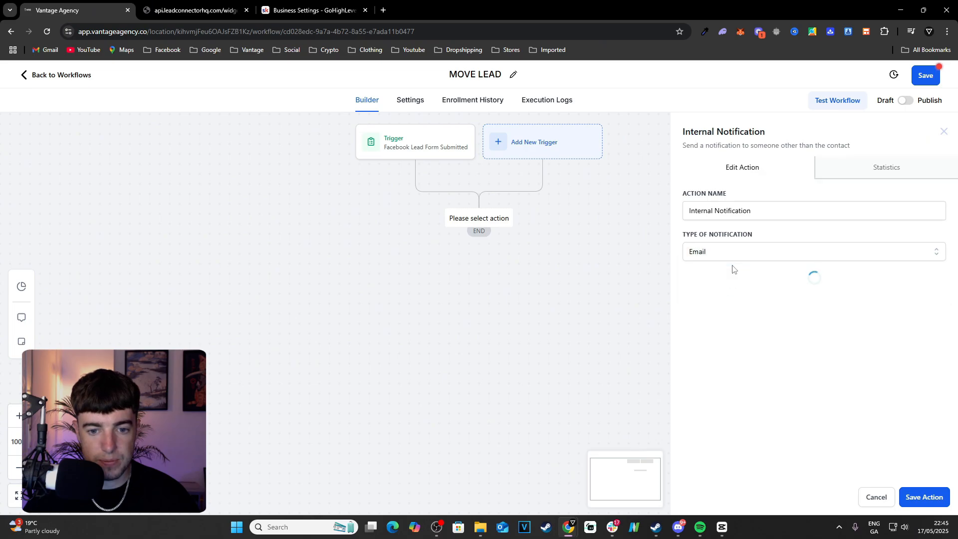
Step: Write the notification message "{{contact.name}} has just completed our lead form." using the contact's Full Name custom value, and try to save the action
scroll(748, 295, down, 6)
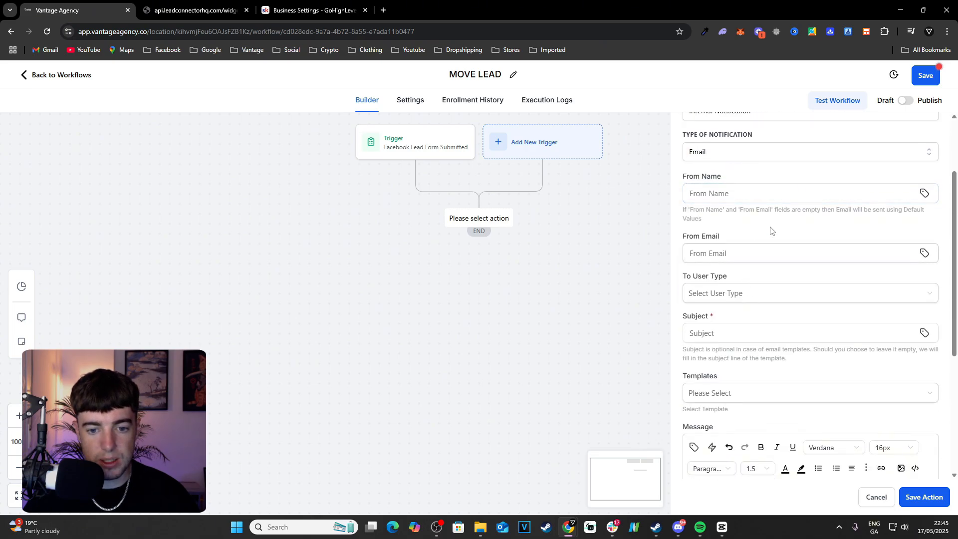
scroll(729, 340, up, 5)
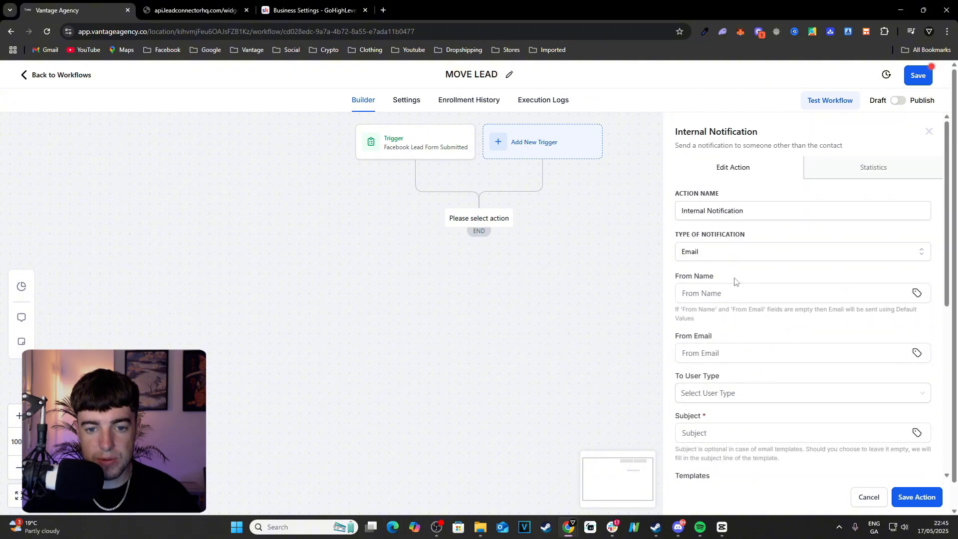
scroll(767, 266, down, 6)
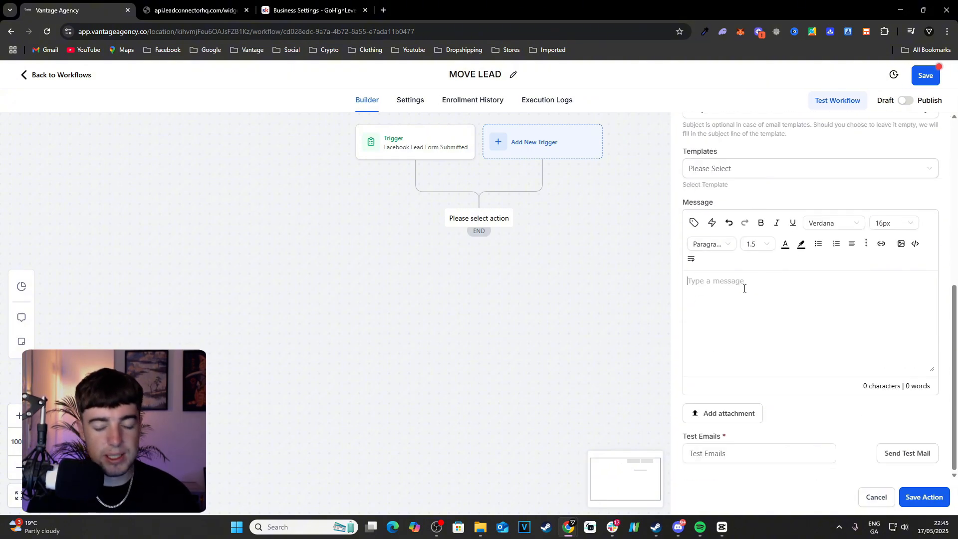
click(694, 223)
click(709, 272)
click(679, 294)
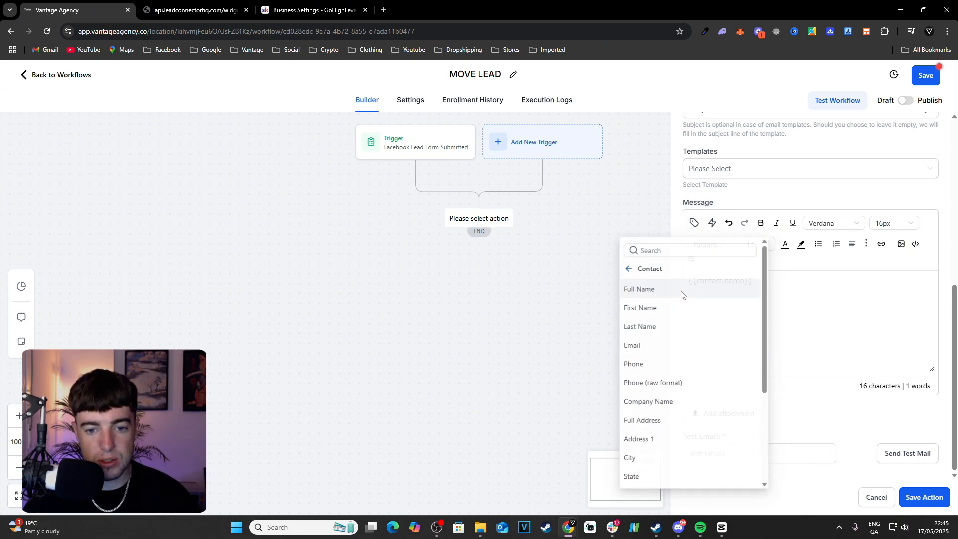
text(has imus)
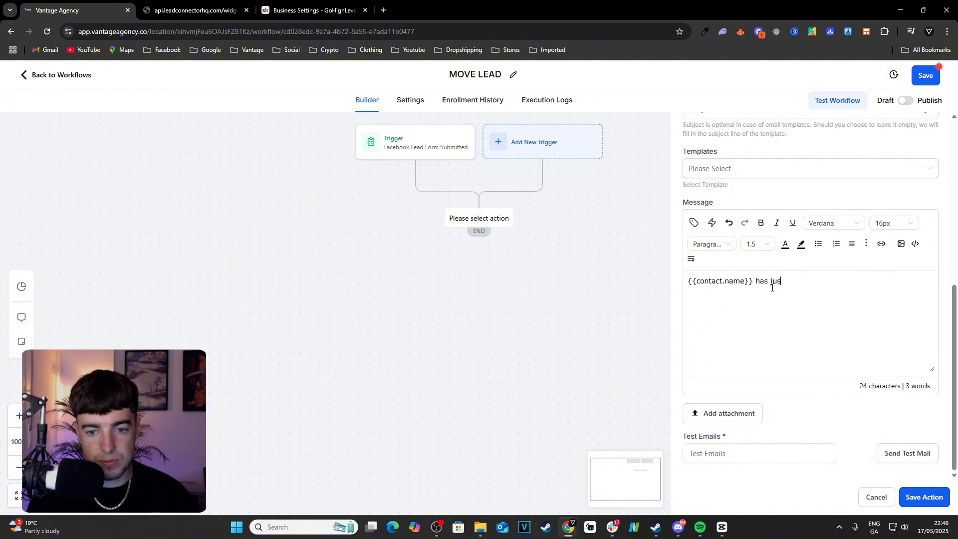
text(coim)
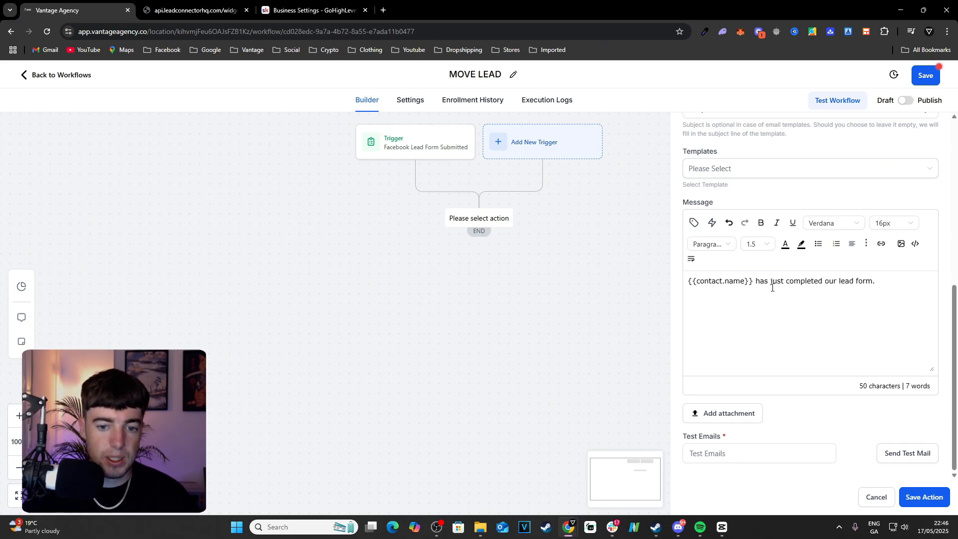
triple_click(773, 288)
click(734, 285)
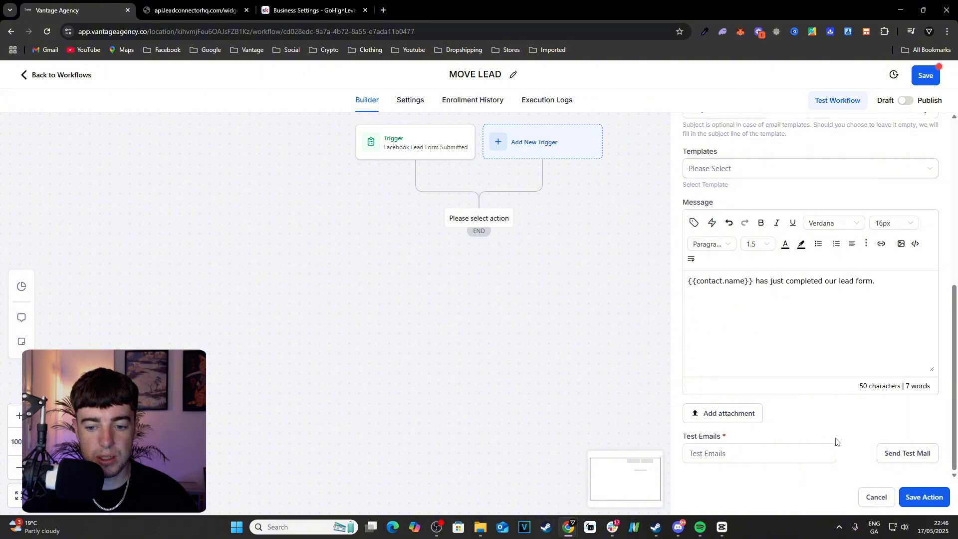
click(917, 495)
Step: Set the notification's subject to TEST and its recipient user type to All Users, and save the action
scroll(733, 181, up, 3)
click(751, 261)
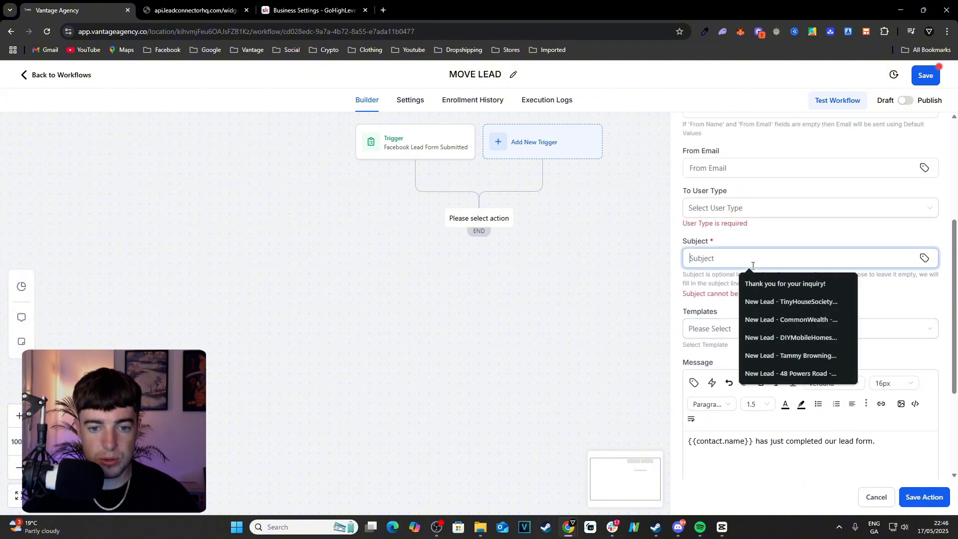
text(TEST)
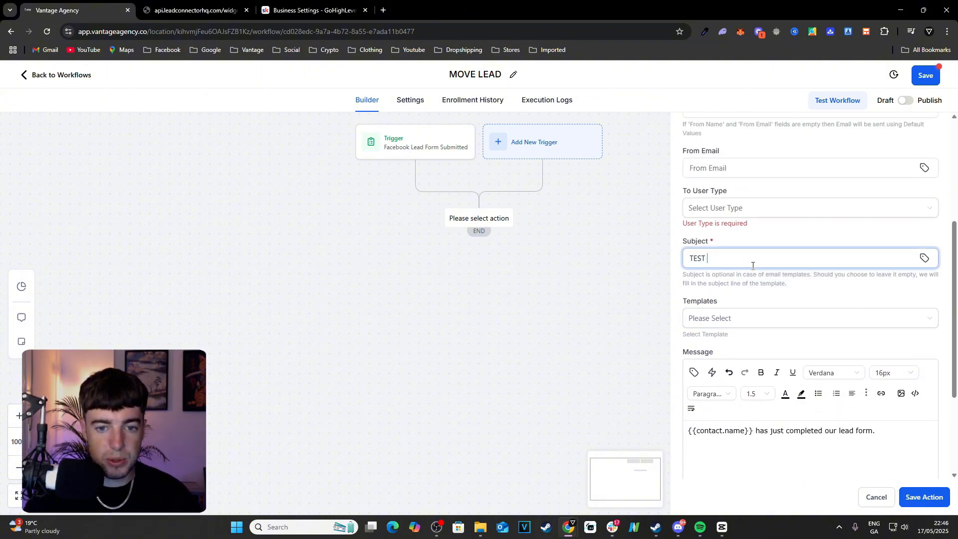
click(764, 210)
click(753, 230)
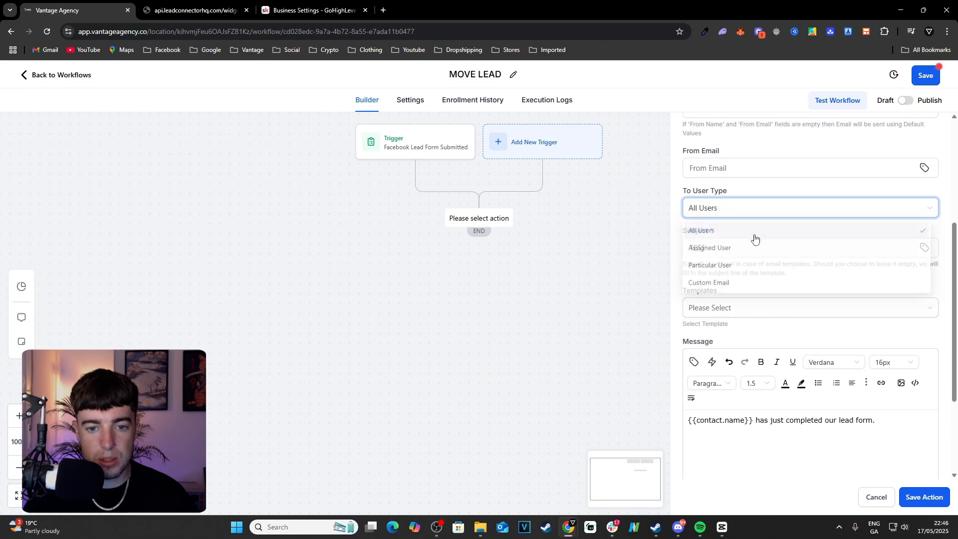
click(787, 211)
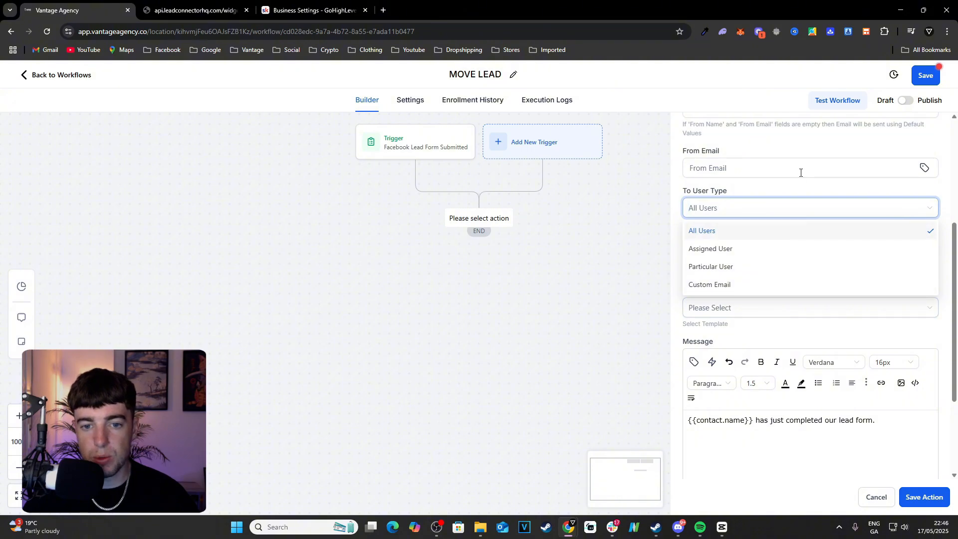
click(814, 192)
scroll(711, 254, up, 3)
scroll(701, 255, down, 4)
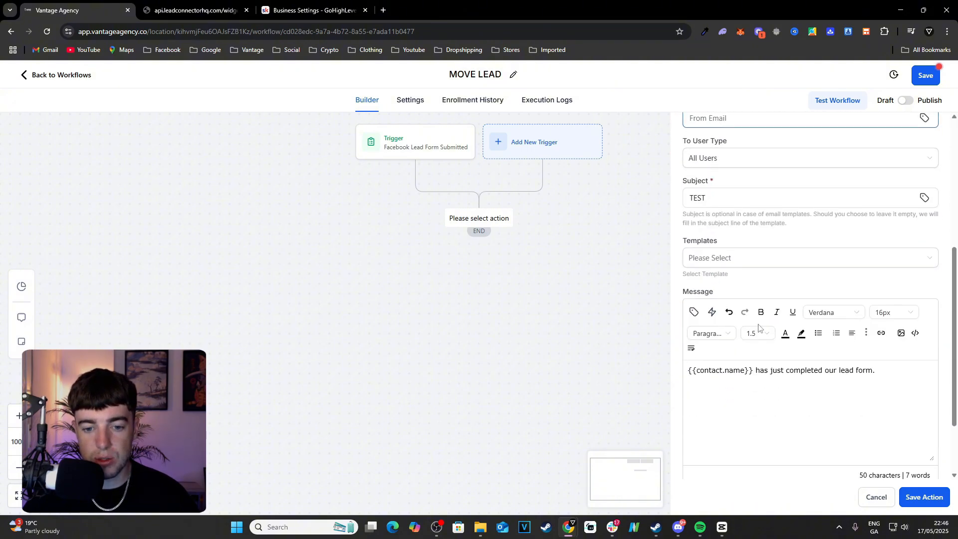
click(931, 498)
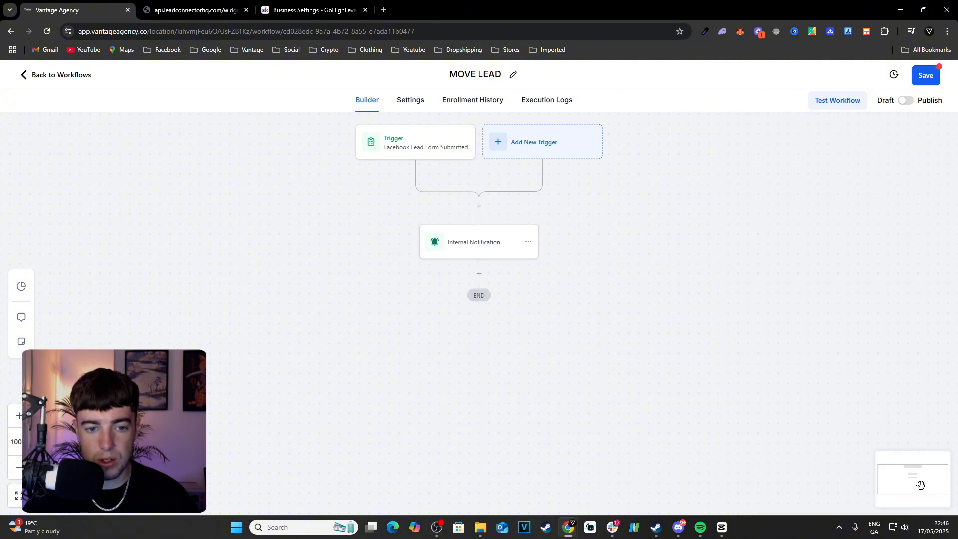
Step: Add a Create/Update Opportunity action below the internal notification
scroll(544, 251, down, 1)
click(489, 232)
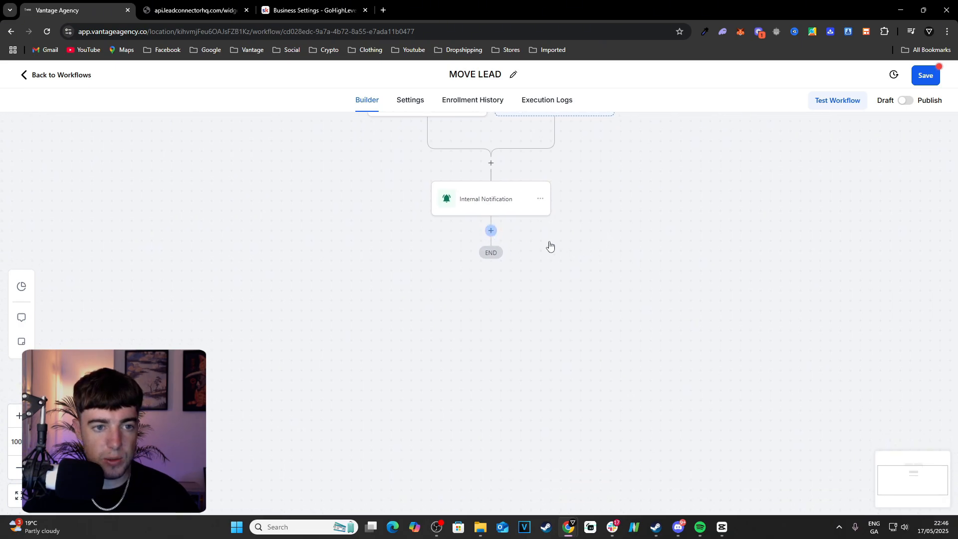
text(uPDA)
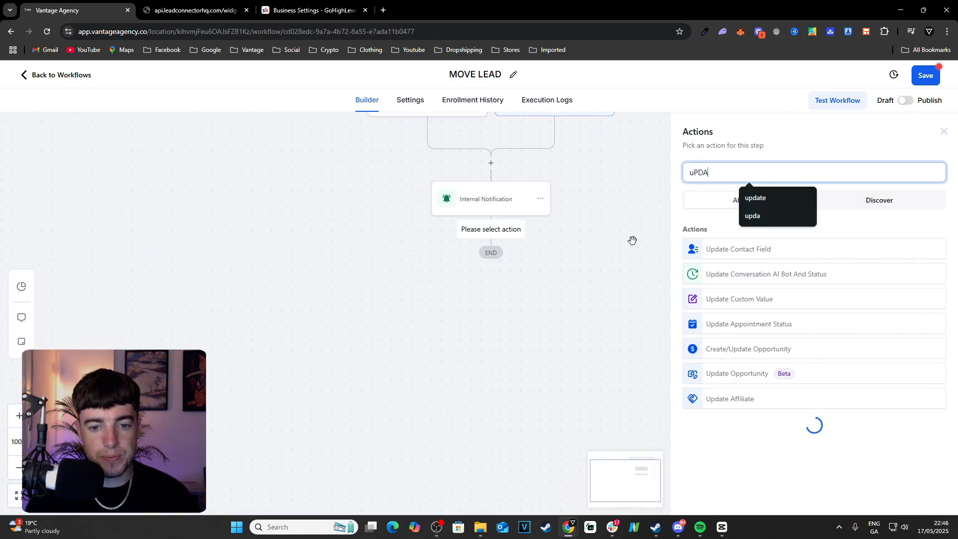
click(733, 349)
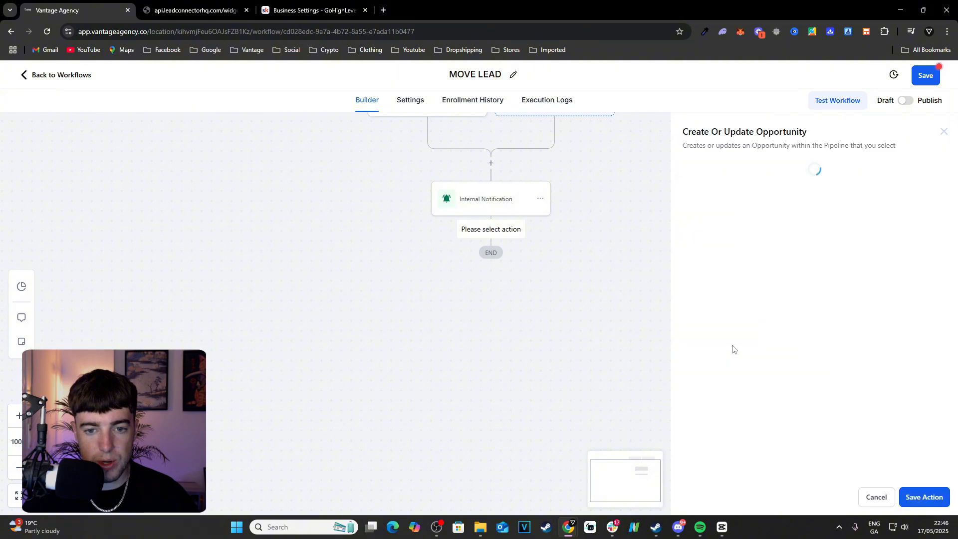
Step: Set the opportunity's pipeline to Inbound Sales Funnel and its pipeline stage to New Lead
click(740, 294)
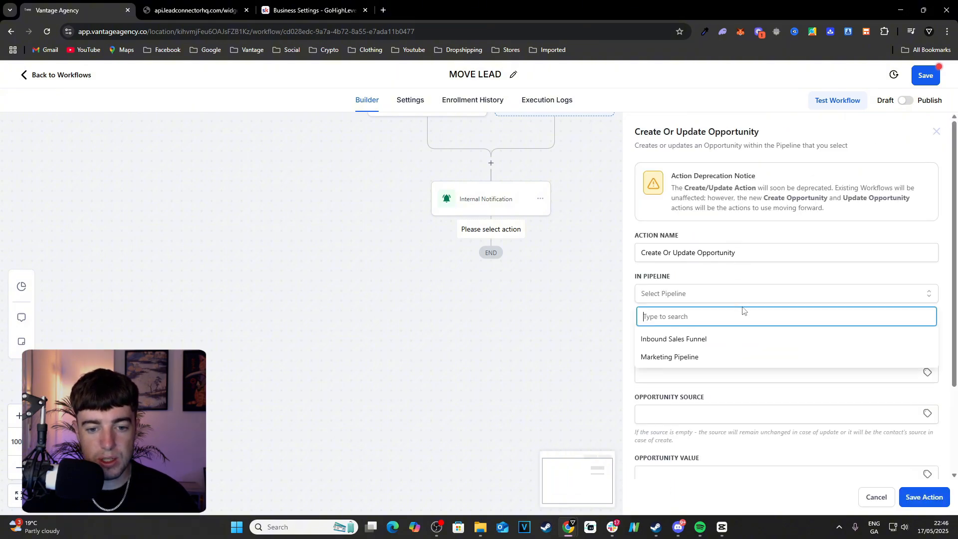
click(723, 343)
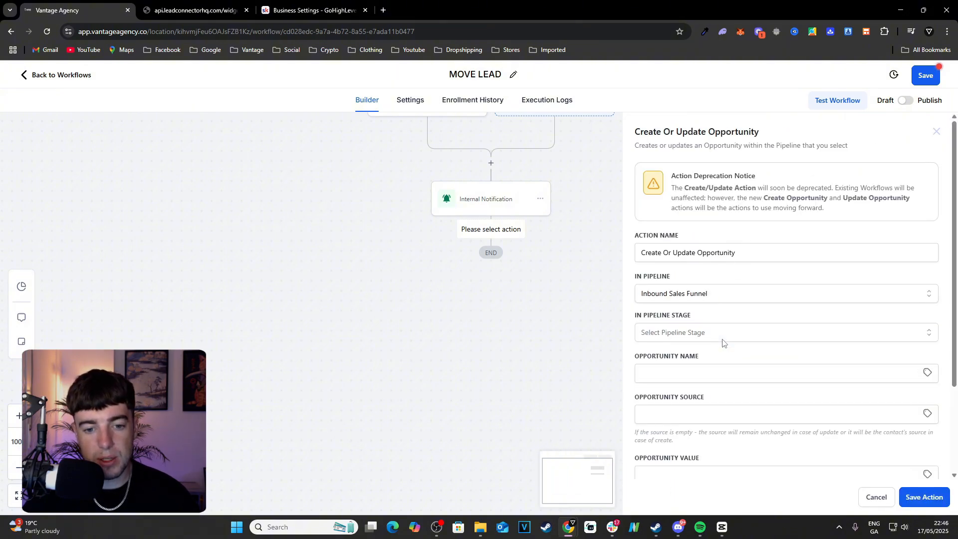
scroll(726, 319, down, 1)
click(734, 285)
scroll(723, 333, down, 1)
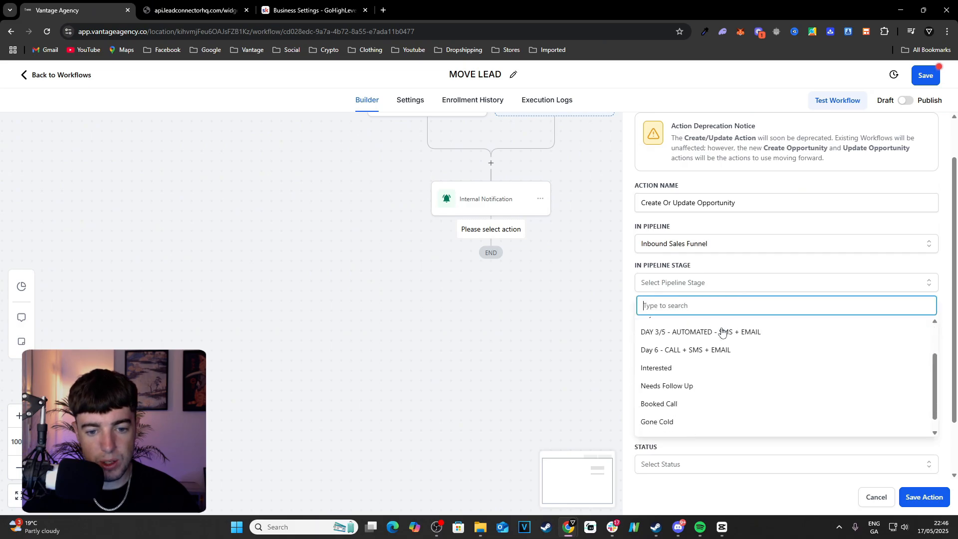
scroll(729, 335, up, 1)
click(733, 330)
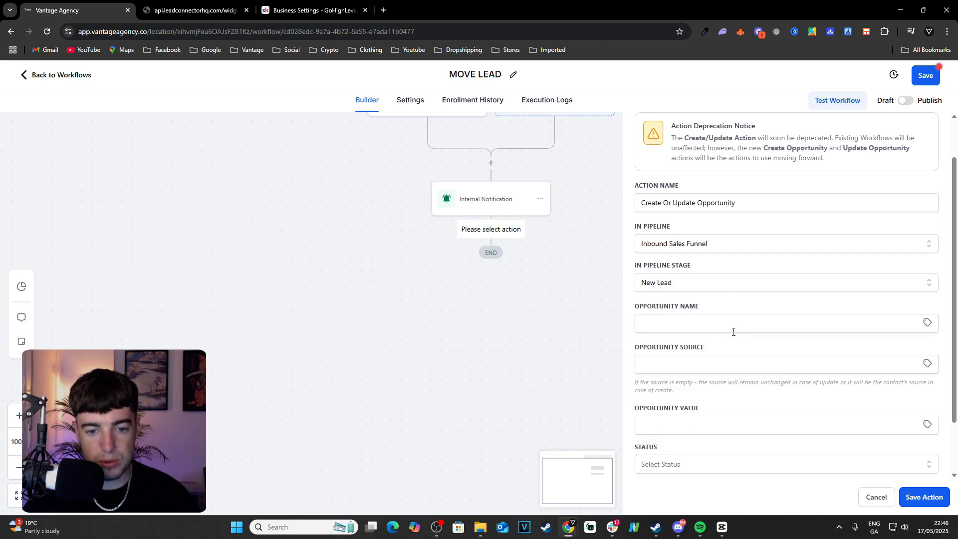
Step: Set the opportunity name to {{contact.name}} and the opportunity source to {{contact.source}}
click(720, 326)
click(757, 344)
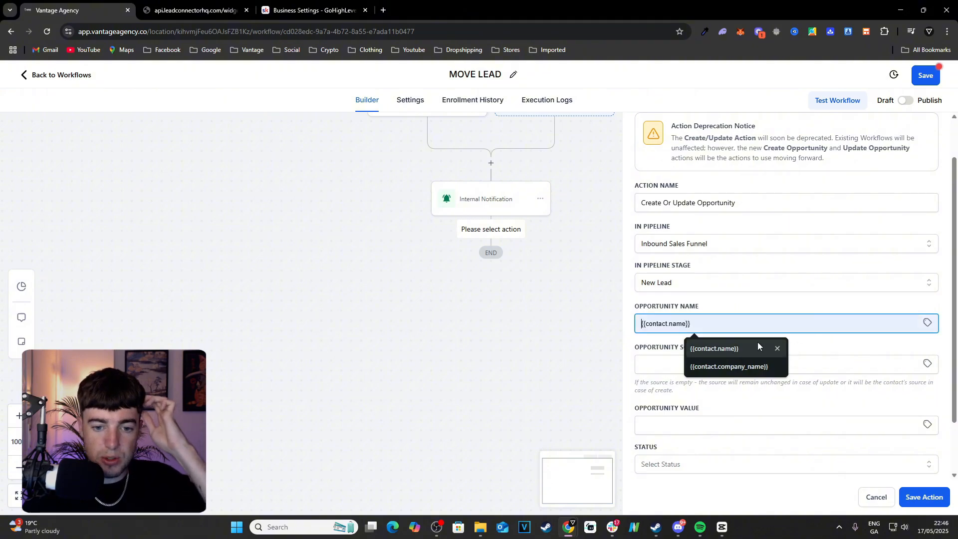
scroll(749, 344, down, 1)
click(862, 296)
click(753, 325)
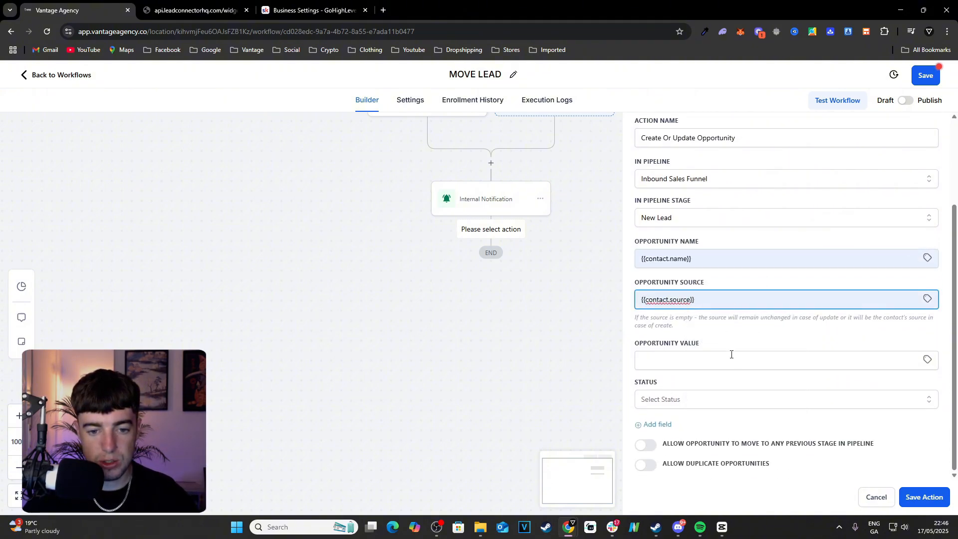
Step: Set the opportunity value to 250000
click(732, 355)
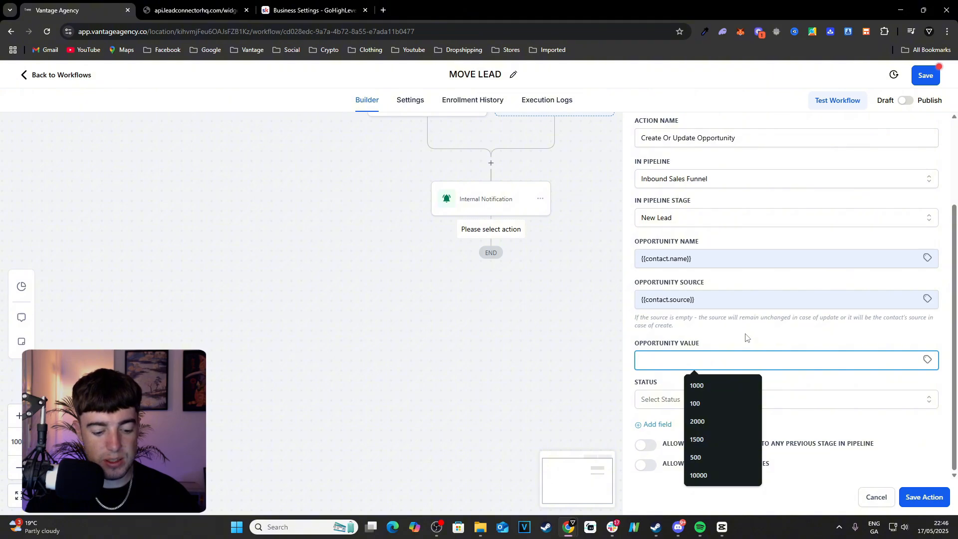
text(0)
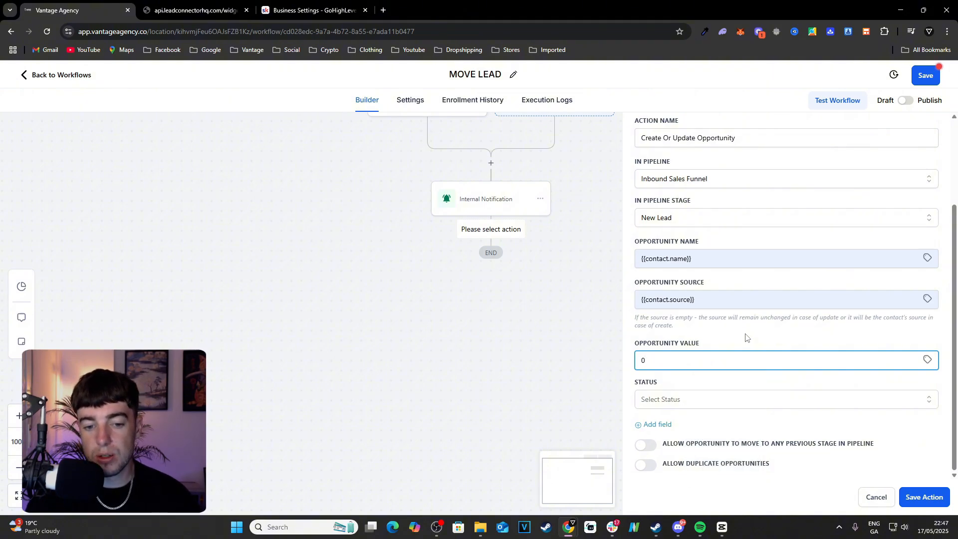
key(BackSpace)
text(2)
key(BackSpace)
text(2)
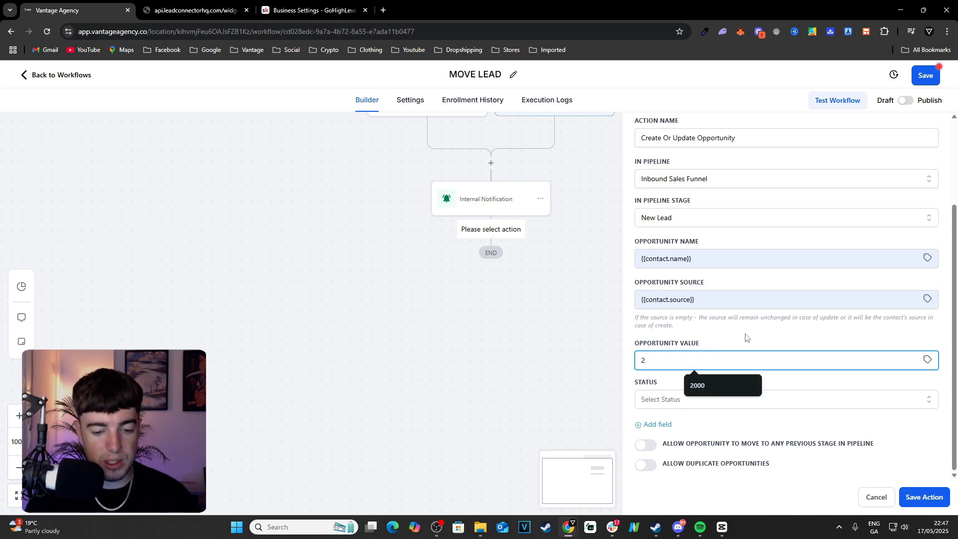
text(00)
key(BackSpace)
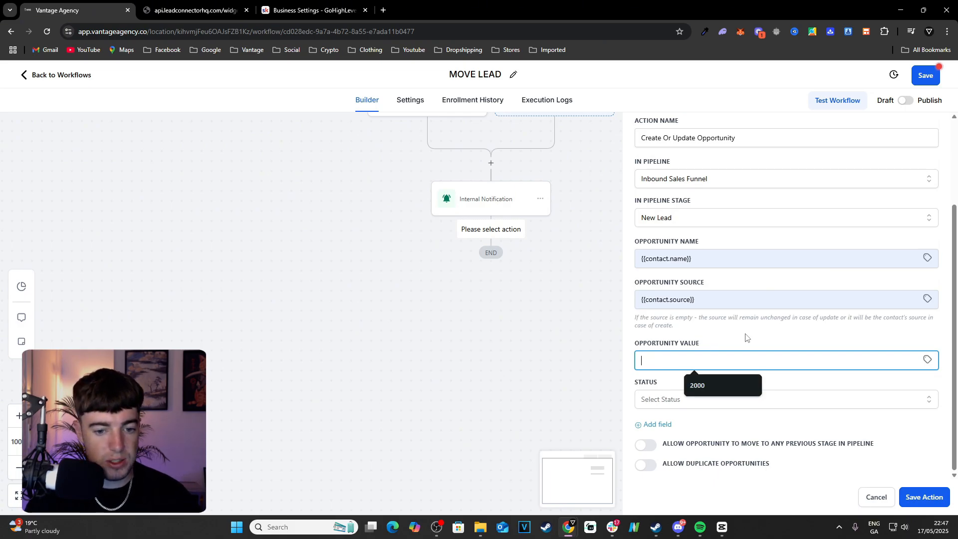
text(250)
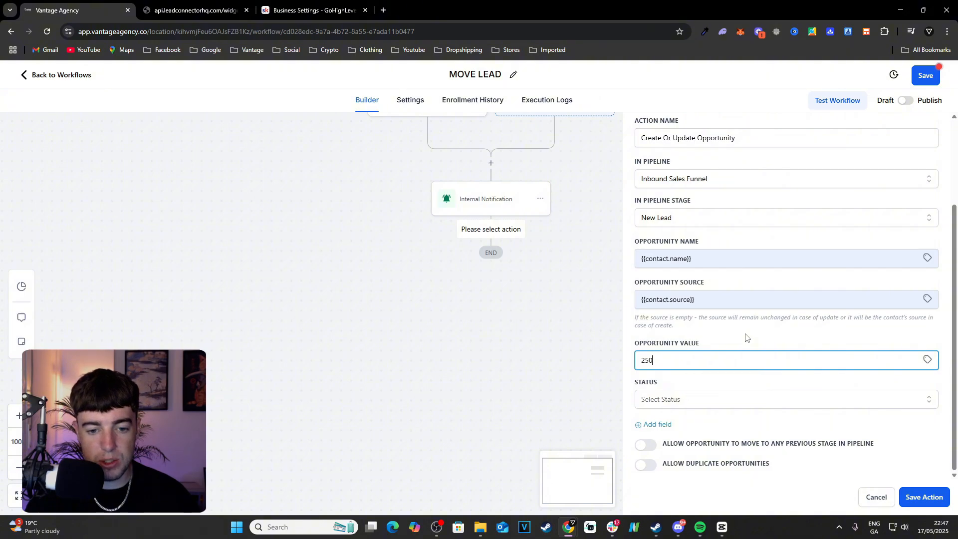
text(000)
Step: Set the opportunity's status to open and save the Create Or Update Opportunity action
click(728, 400)
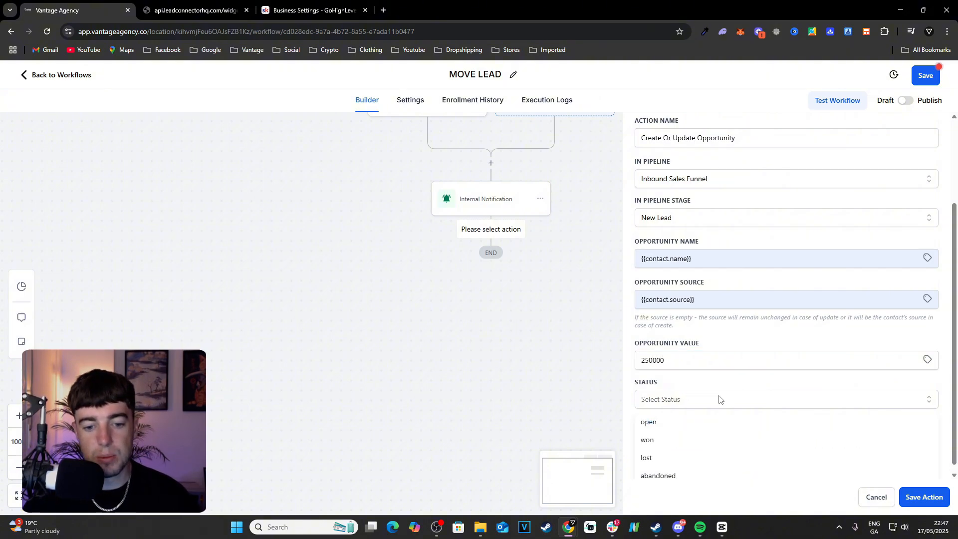
click(714, 429)
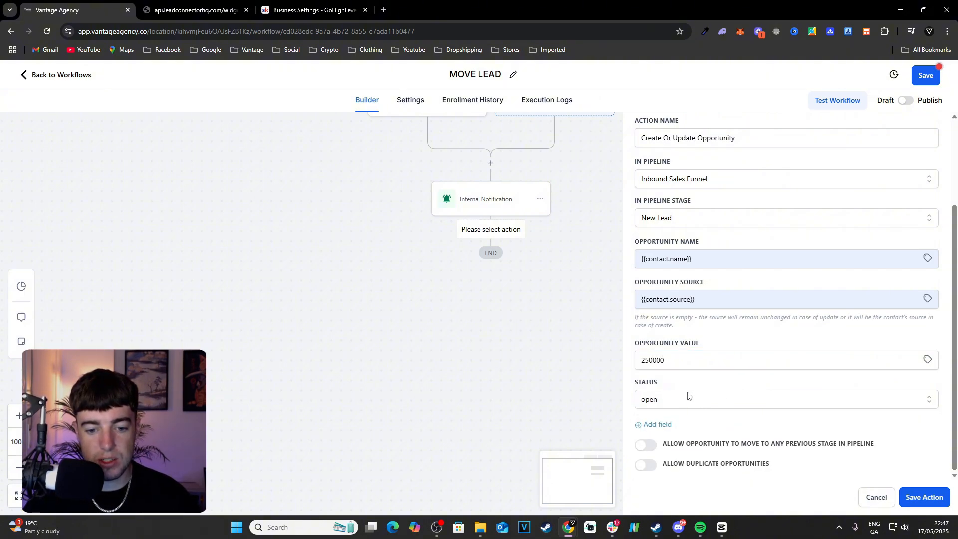
click(925, 496)
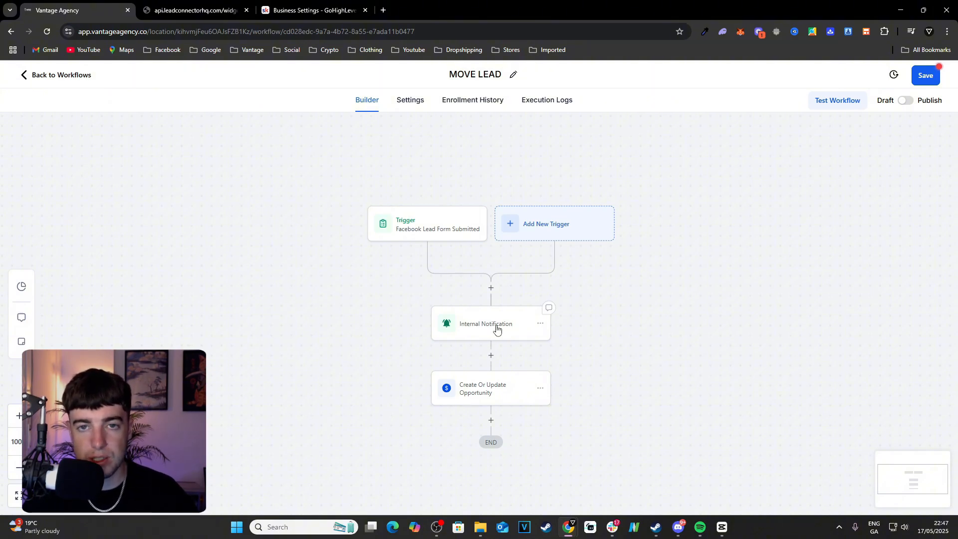
click(491, 356)
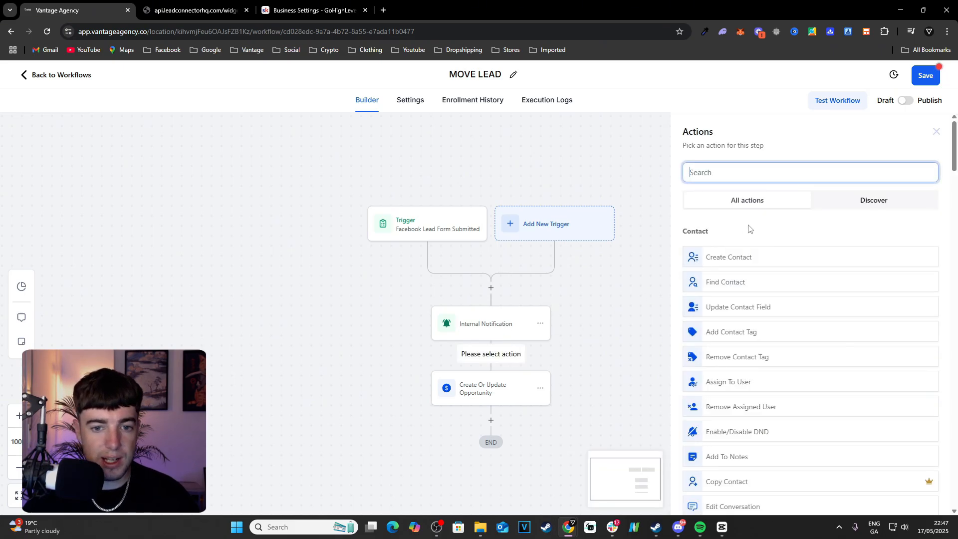
text(SLACK)
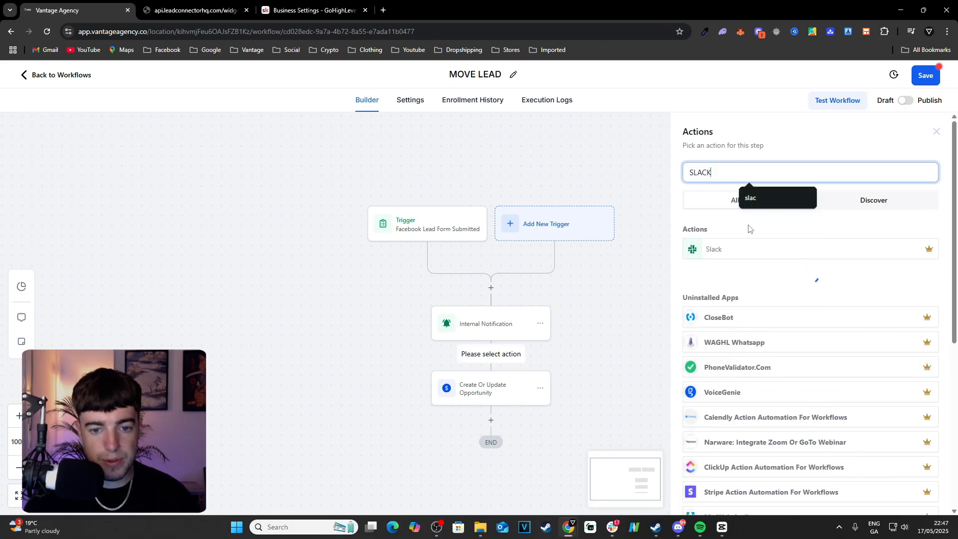
click(751, 250)
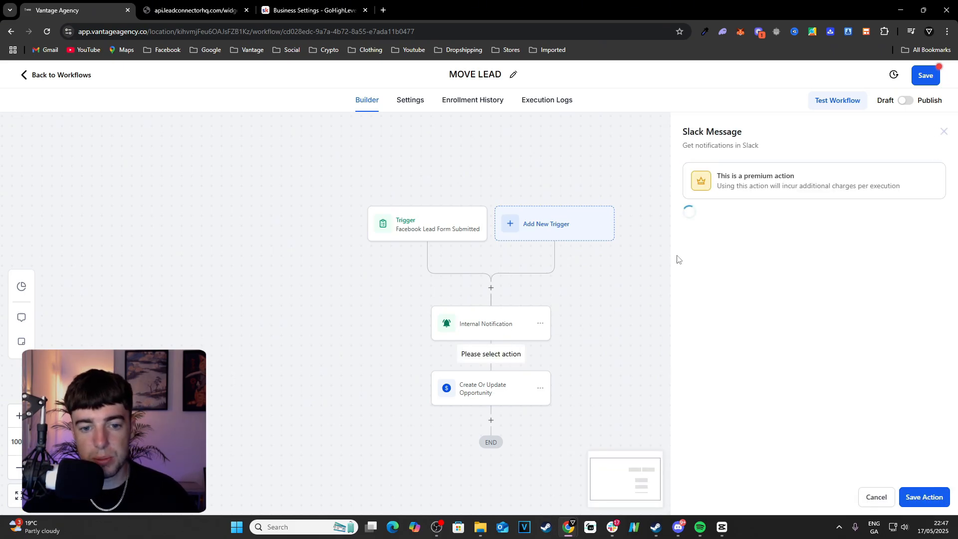
click(942, 132)
Step: Reopen the Create Or Update Opportunity action to review its settings, and save the MOVE LEAD workflow
scroll(522, 296, down, 1)
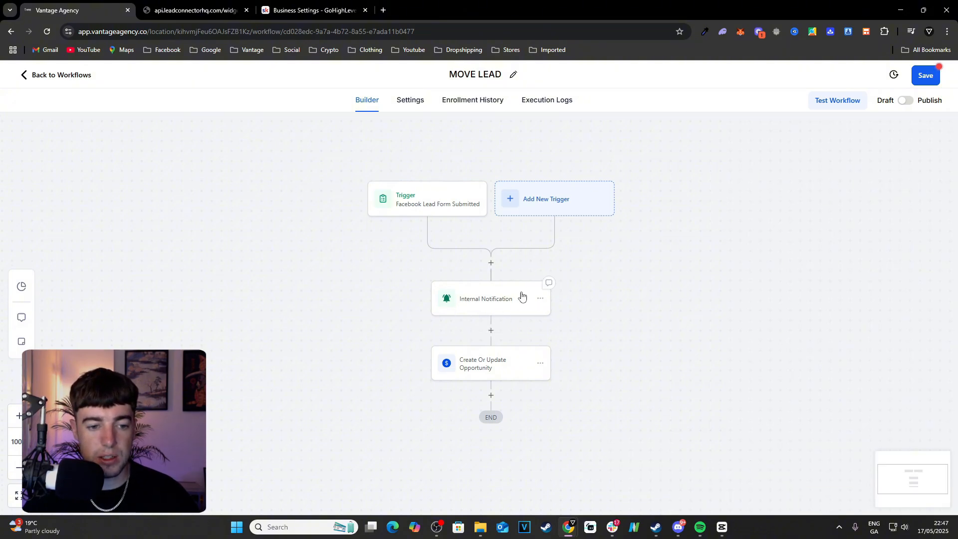
scroll(522, 296, down, 2)
click(492, 312)
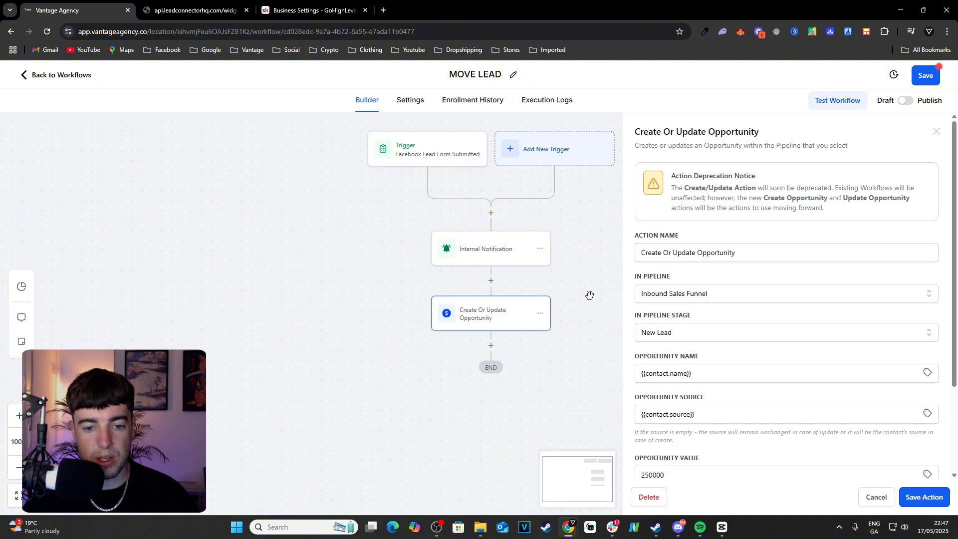
scroll(705, 347, down, 3)
click(926, 73)
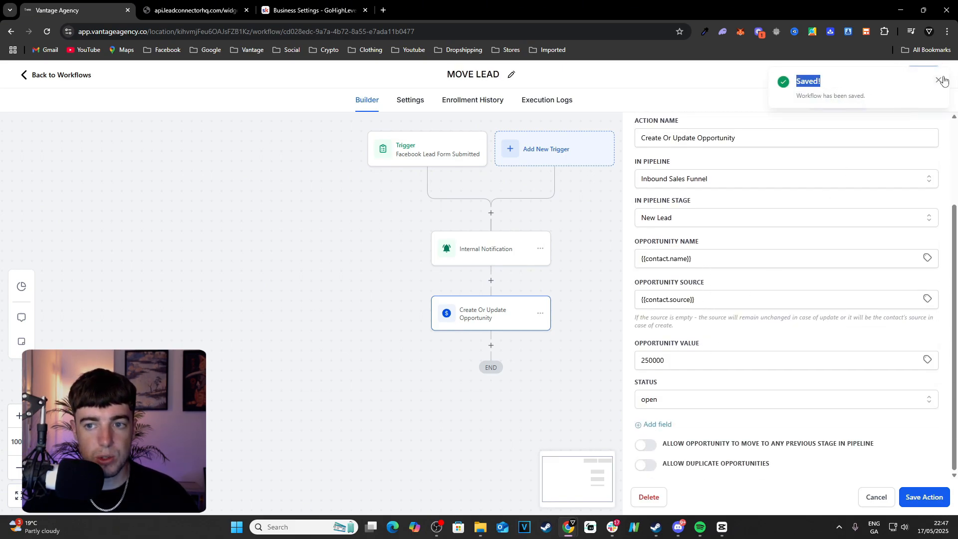
click(938, 82)
Step: Switch the MOVE LEAD workflow from draft to published and save the change
click(906, 104)
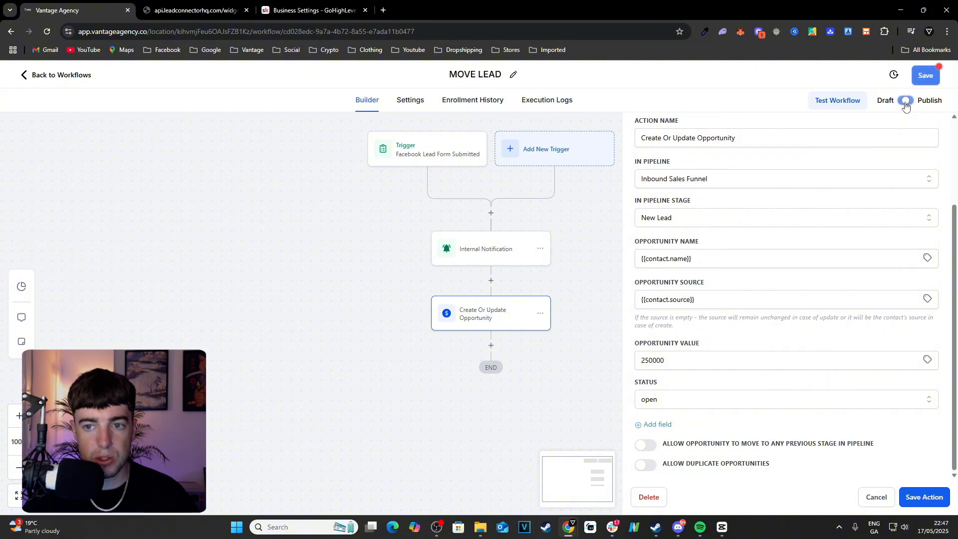
click(915, 76)
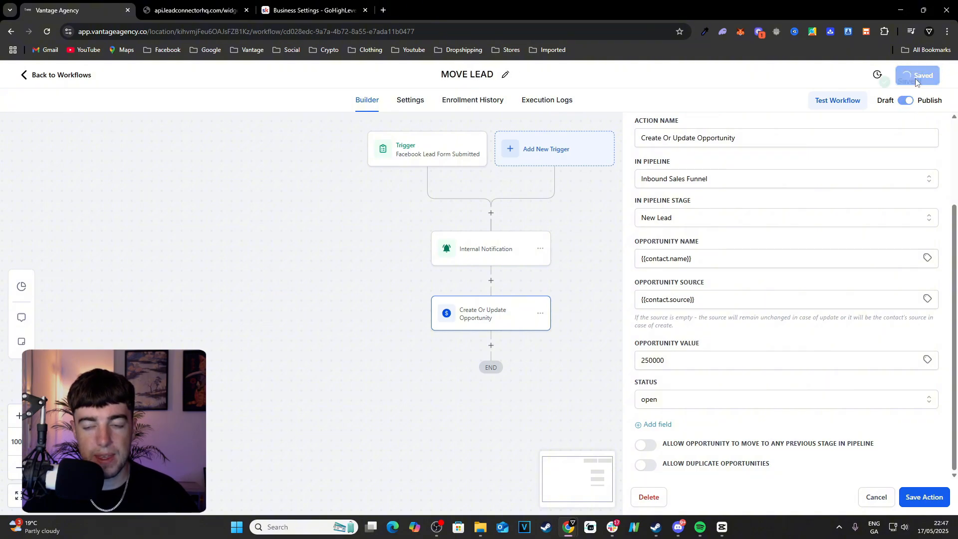
click(936, 78)
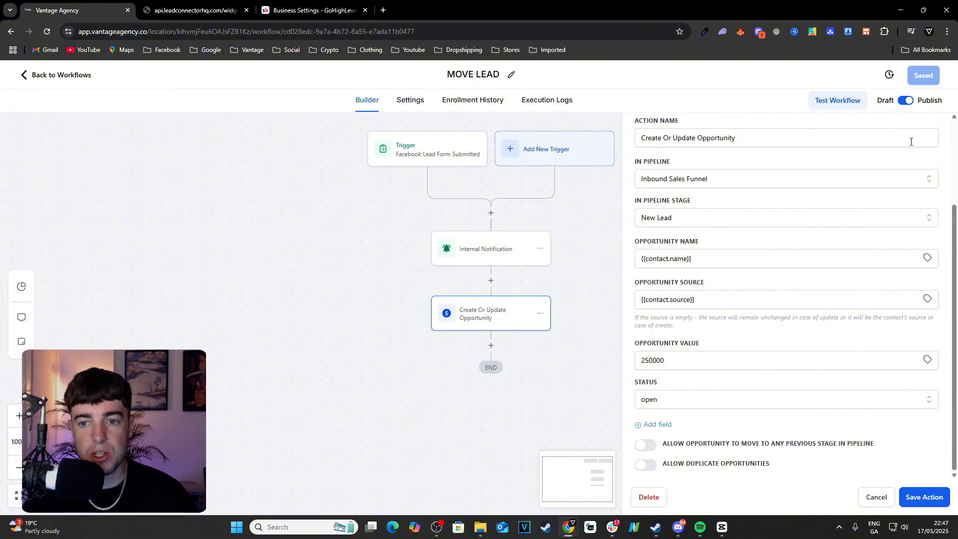
Step: Close the opportunity action's settings and return to the list of workflows
scroll(910, 138, up, 3)
click(936, 131)
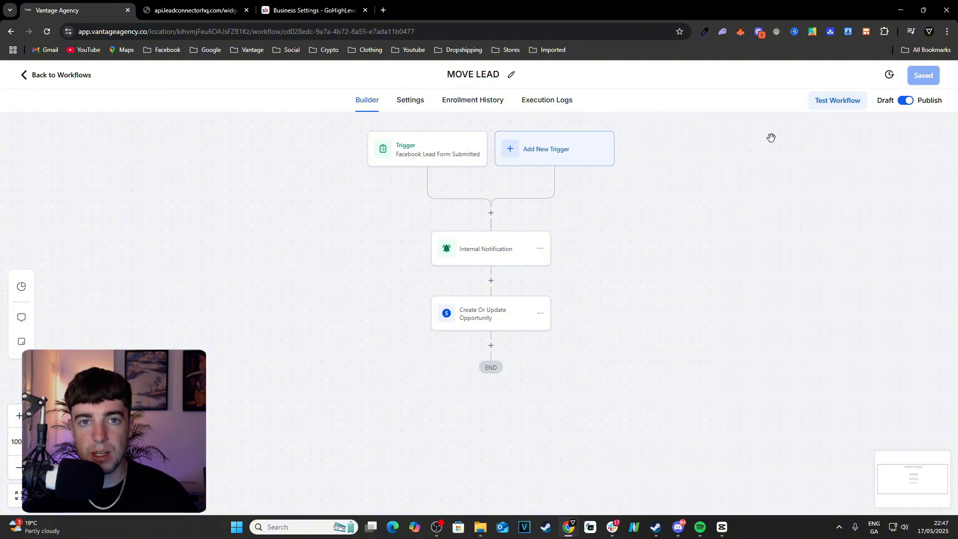
click(58, 80)
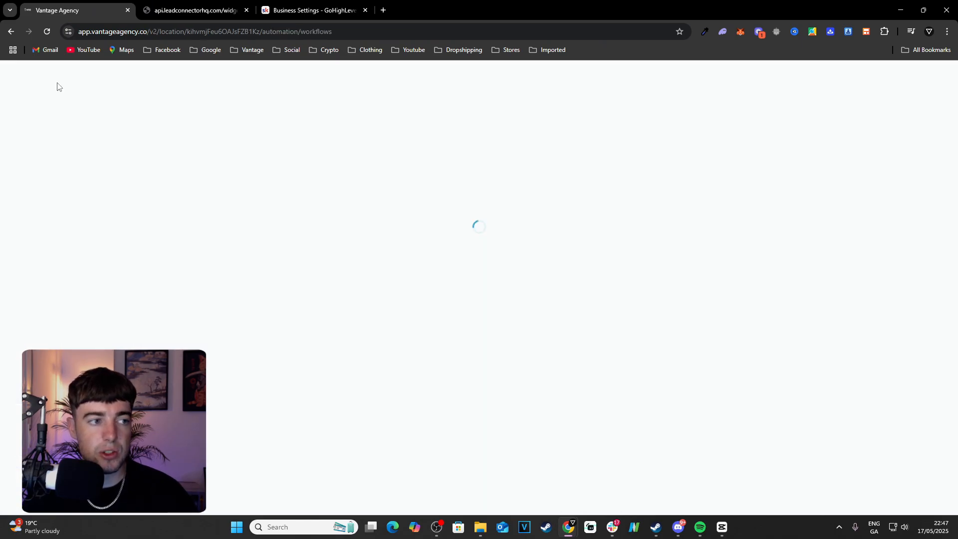